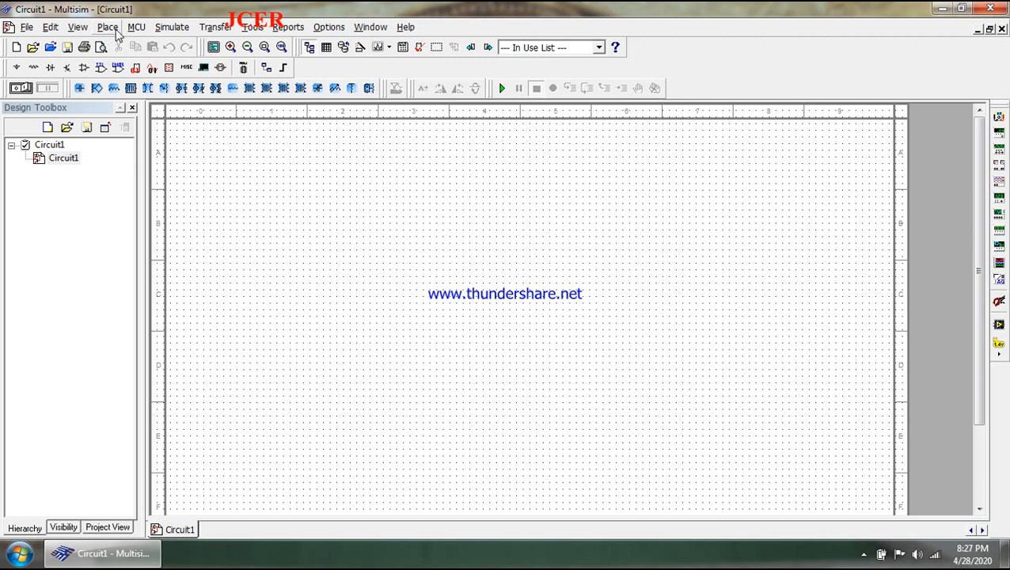
- Open the component browser and choose the Sources group of the Master Database
click(108, 27)
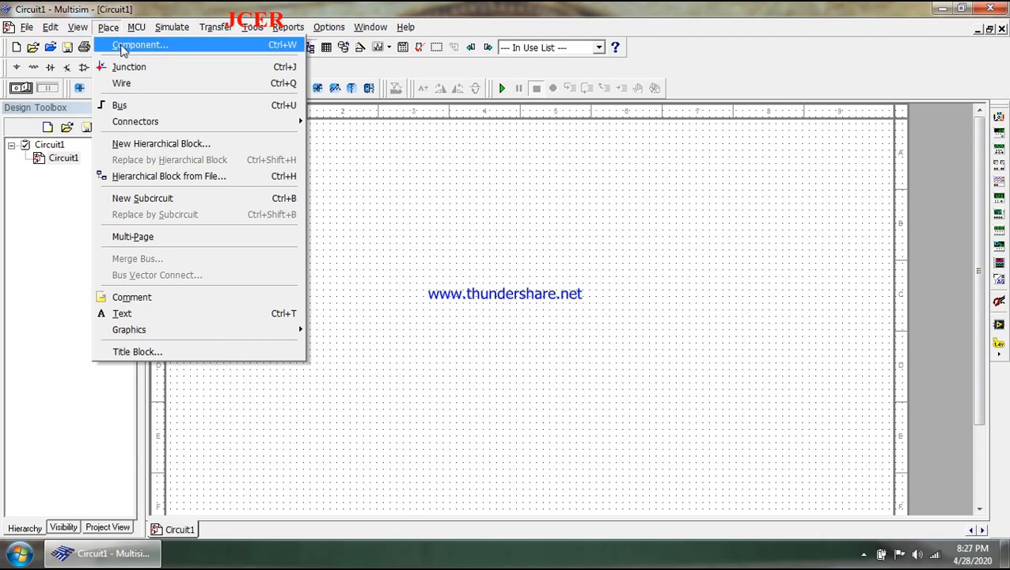
click(127, 45)
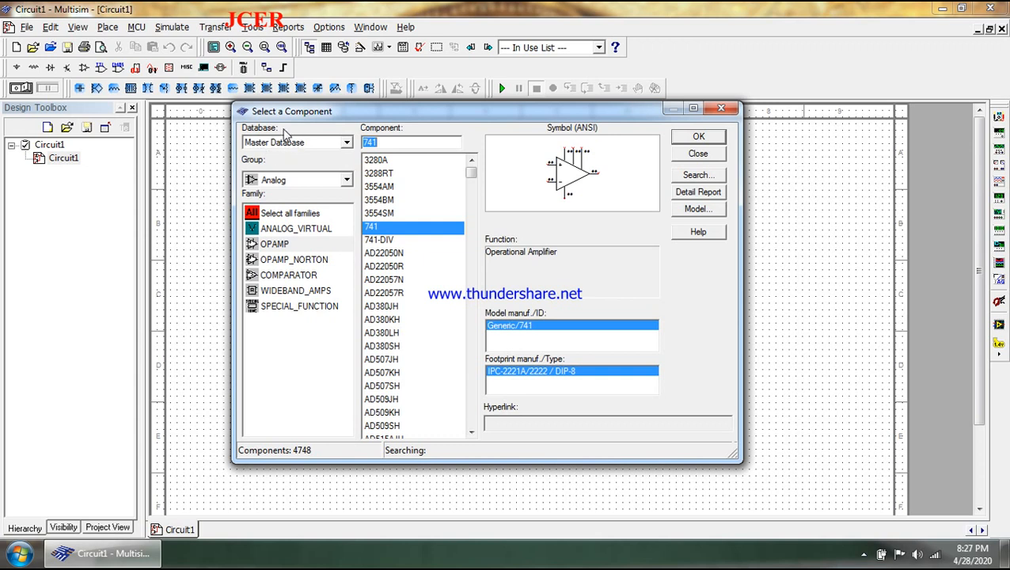
click(347, 145)
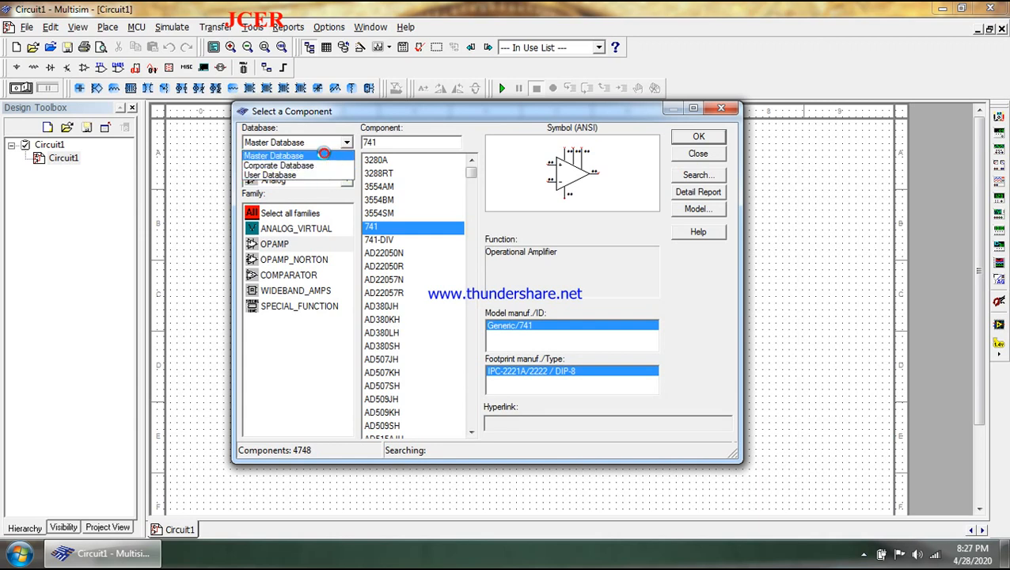
click(325, 156)
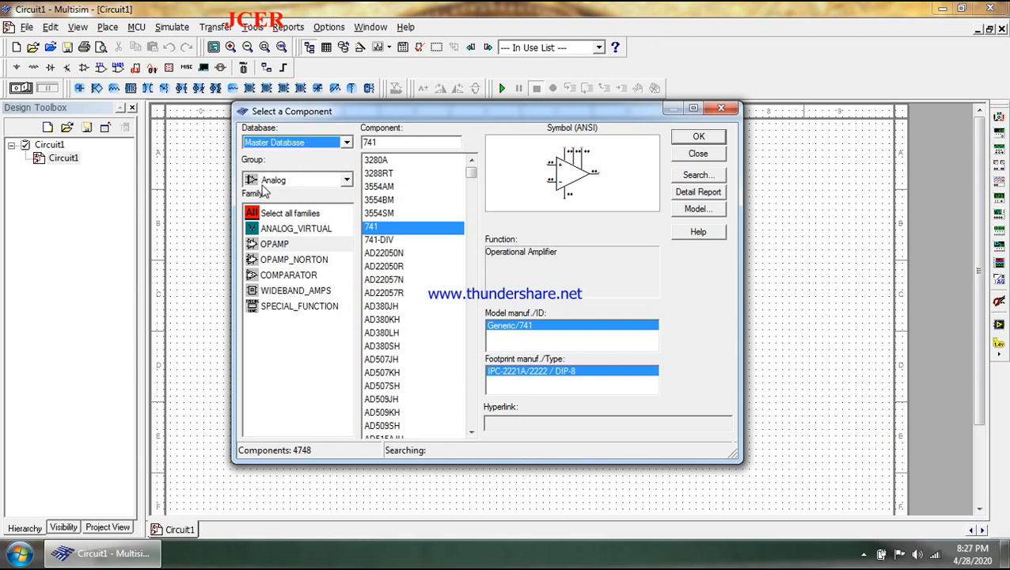
click(347, 180)
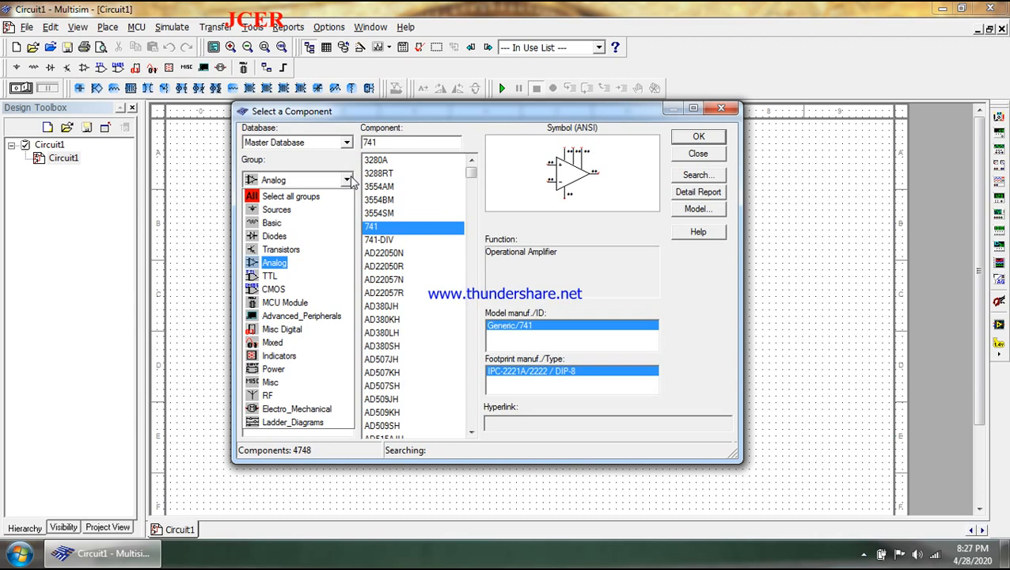
click(289, 210)
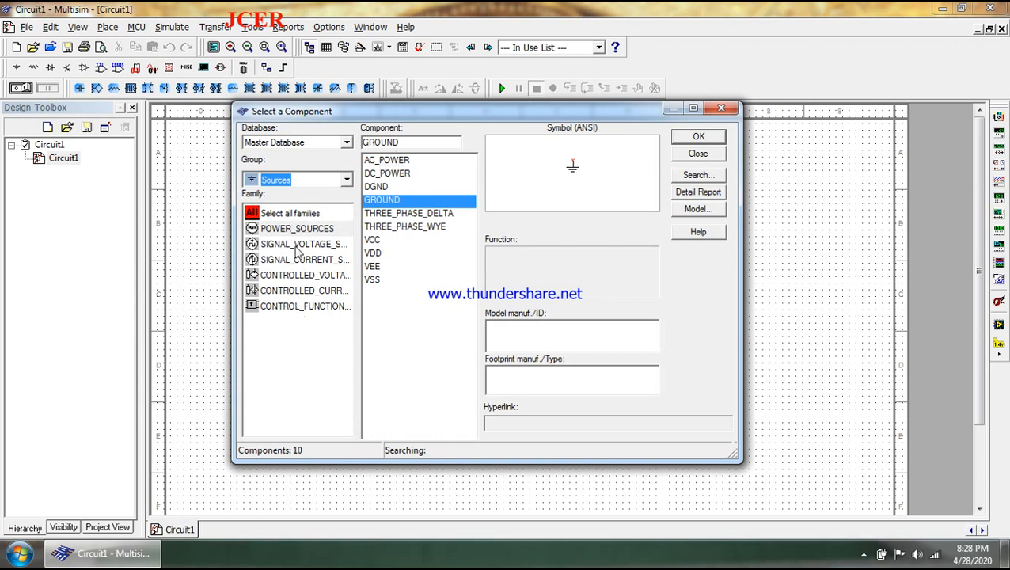
- Look through the source families, including power, signal voltage, controlled voltage, controlled current and control function sources
click(323, 231)
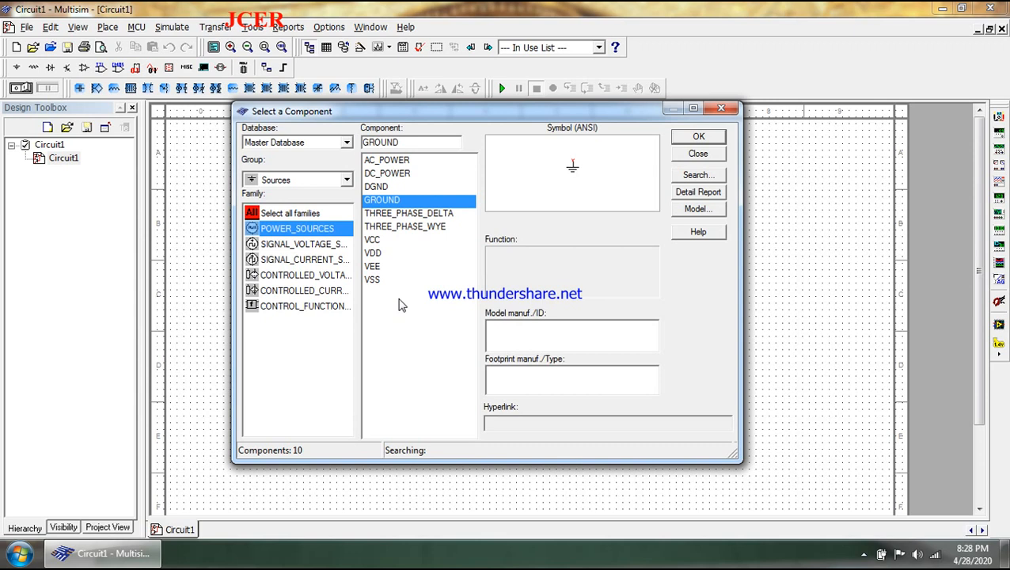
click(317, 246)
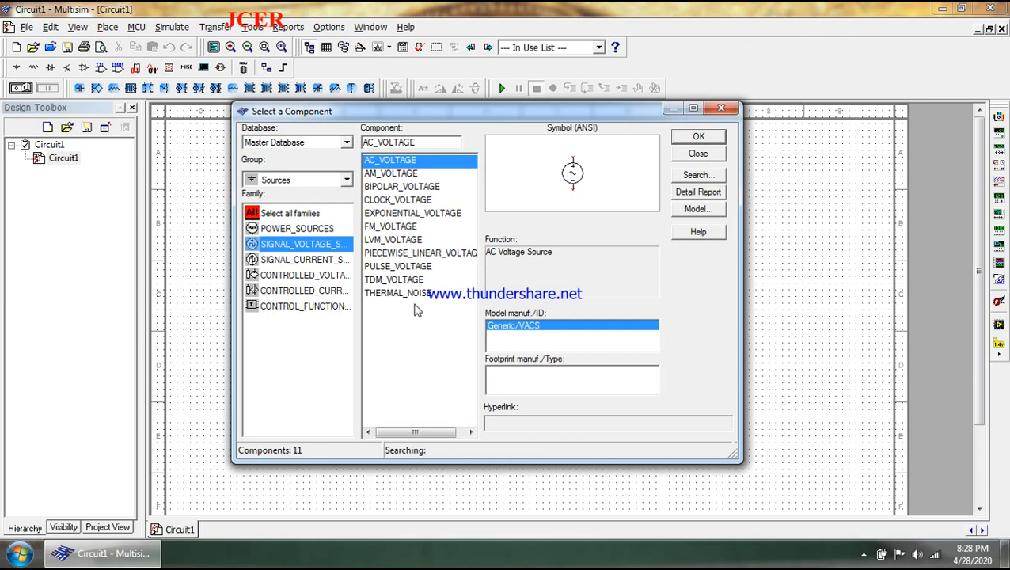
click(290, 276)
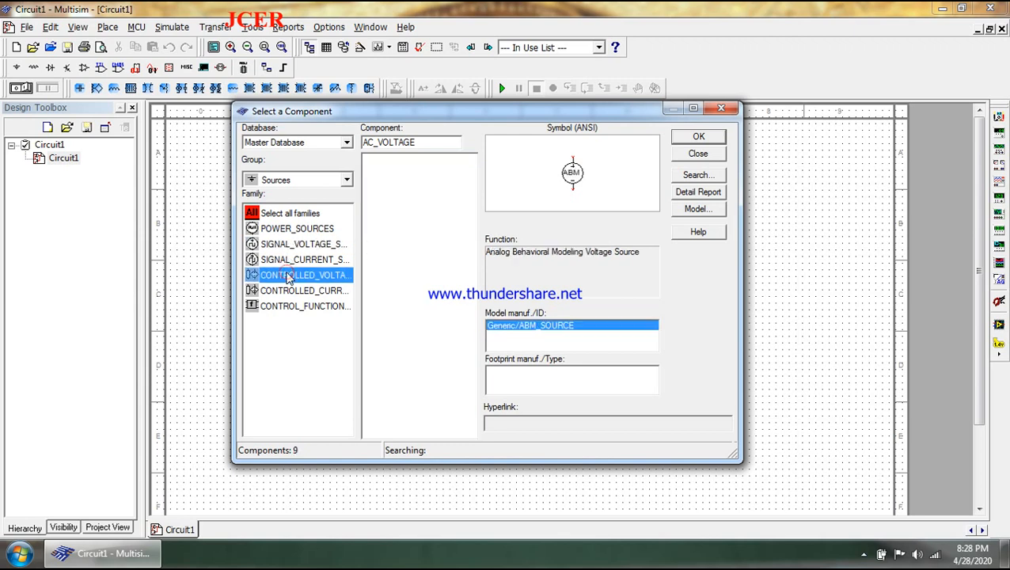
click(291, 291)
click(290, 308)
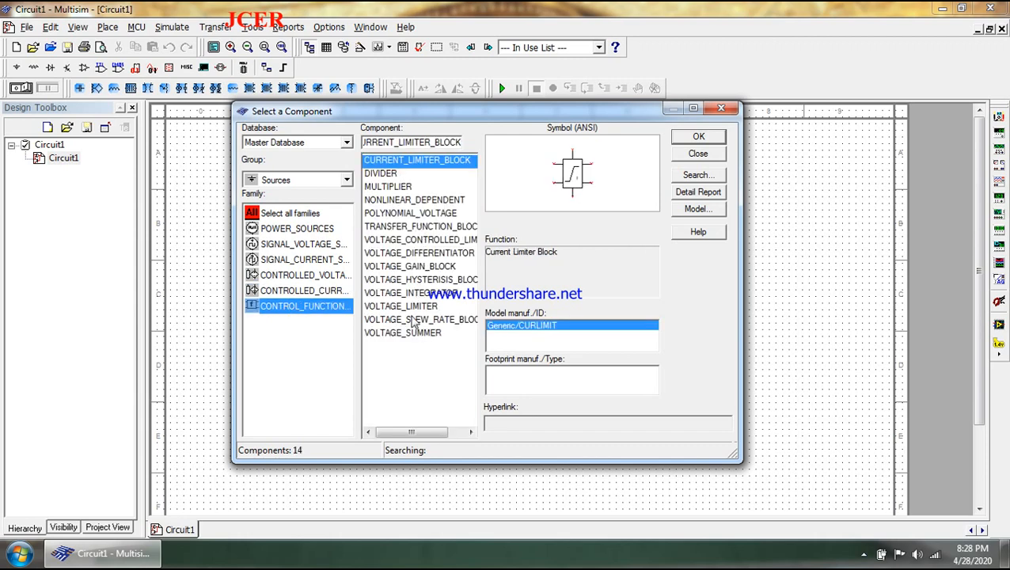
- Examine the symbols of the POWER_SOURCES components, including AC_POWER, DC_POWER, GROUND, the three-phase sources, VCC and VEE
click(299, 229)
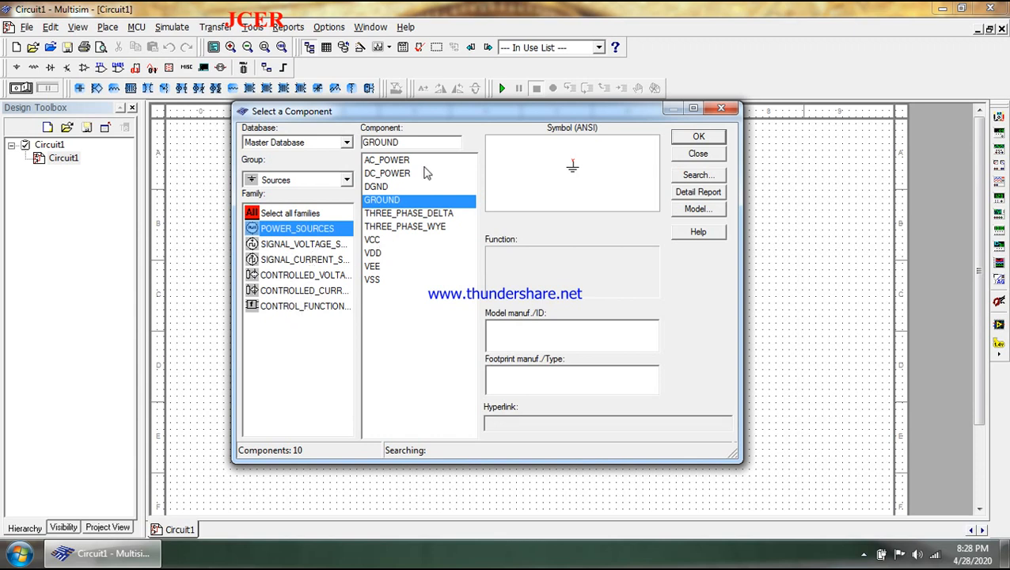
click(397, 162)
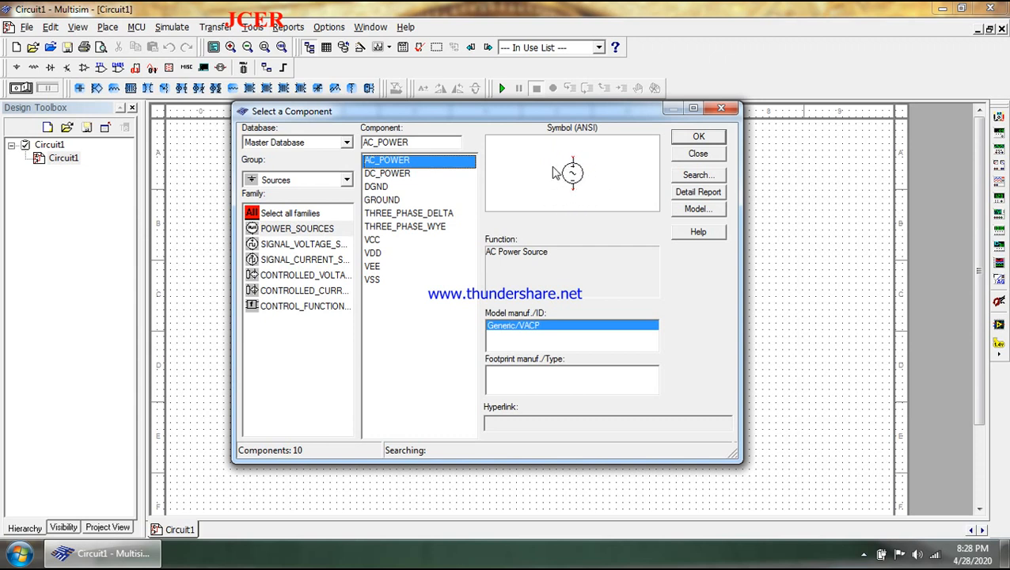
click(399, 174)
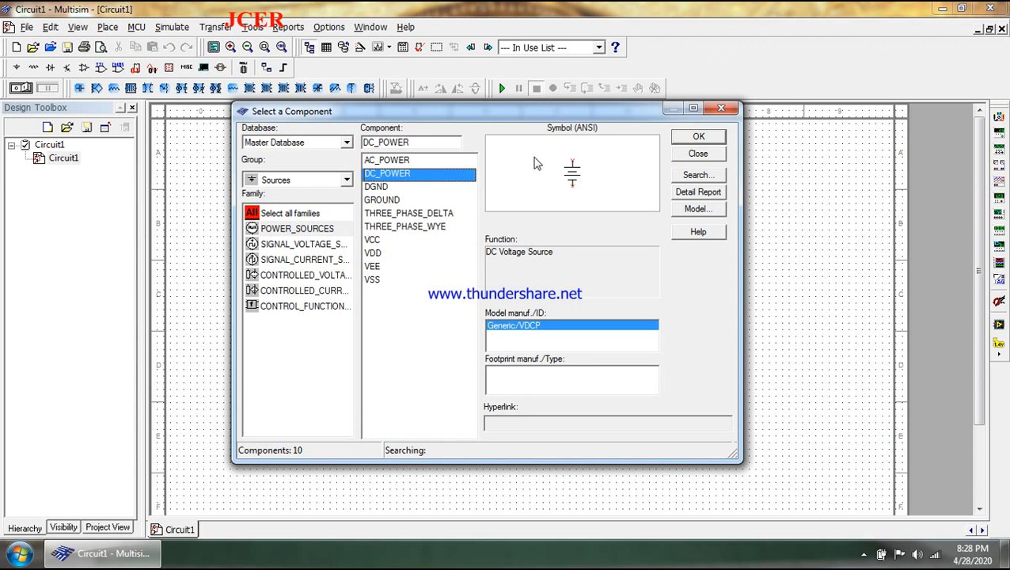
click(404, 160)
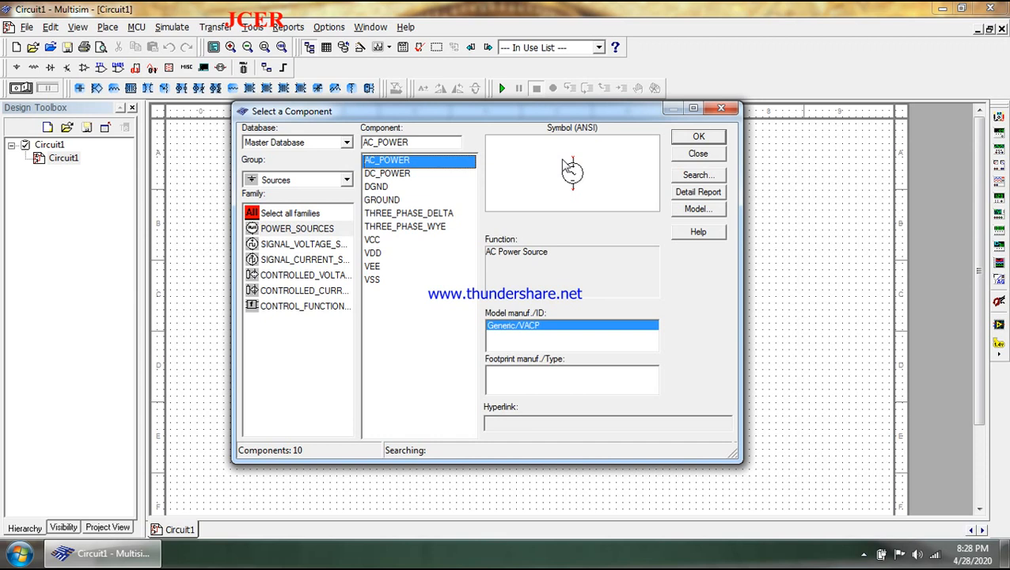
click(392, 205)
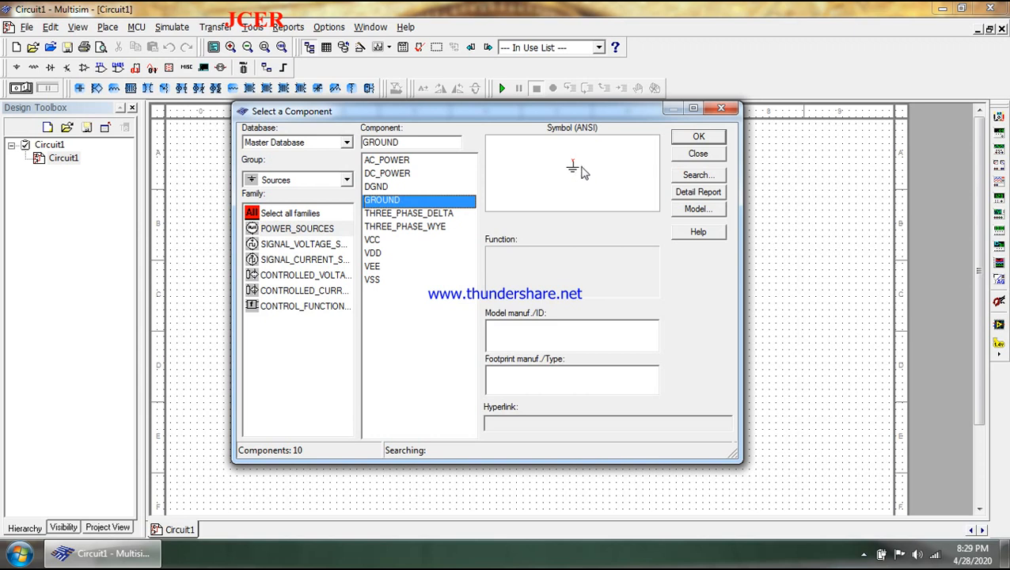
click(441, 218)
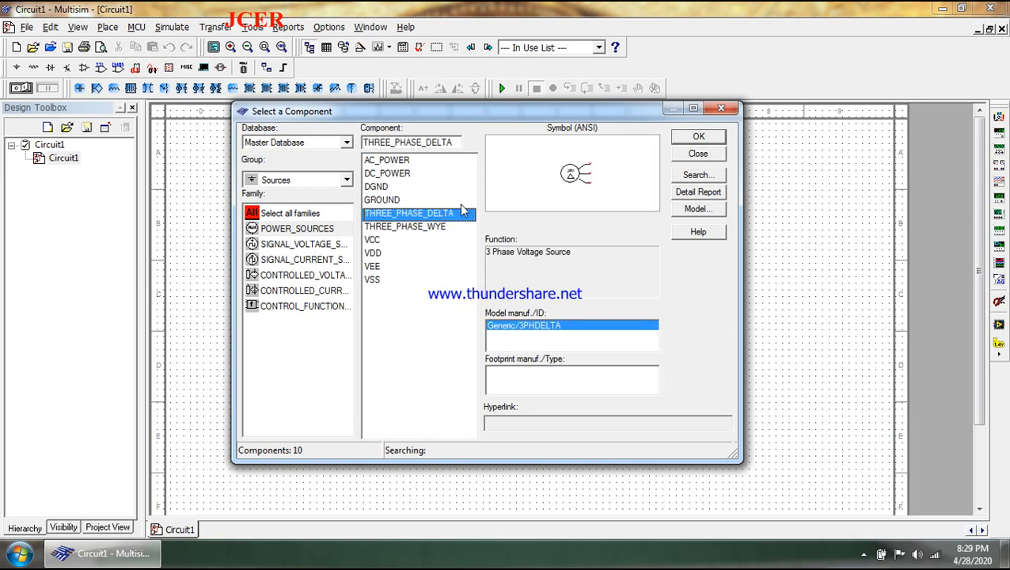
click(425, 231)
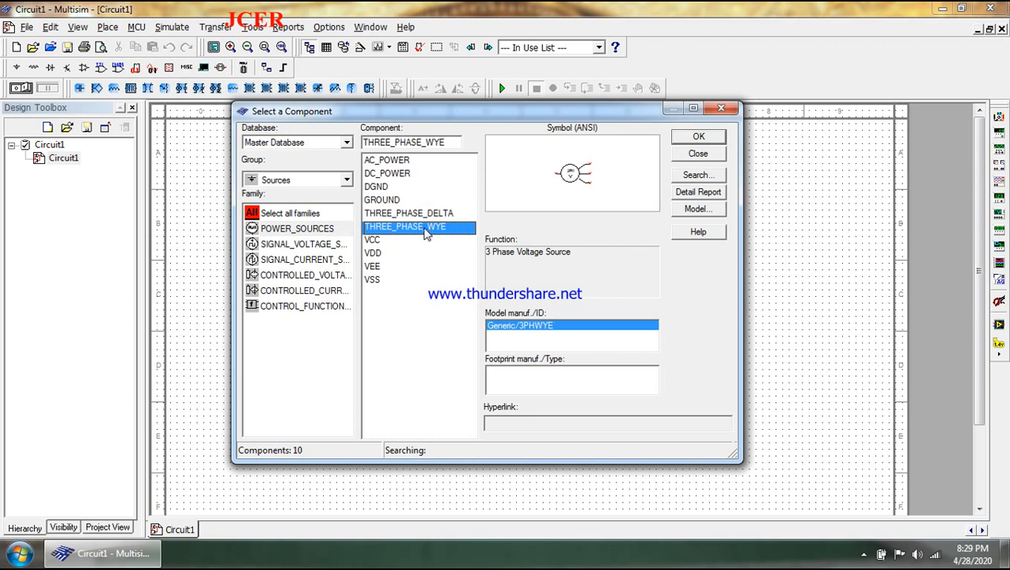
click(377, 242)
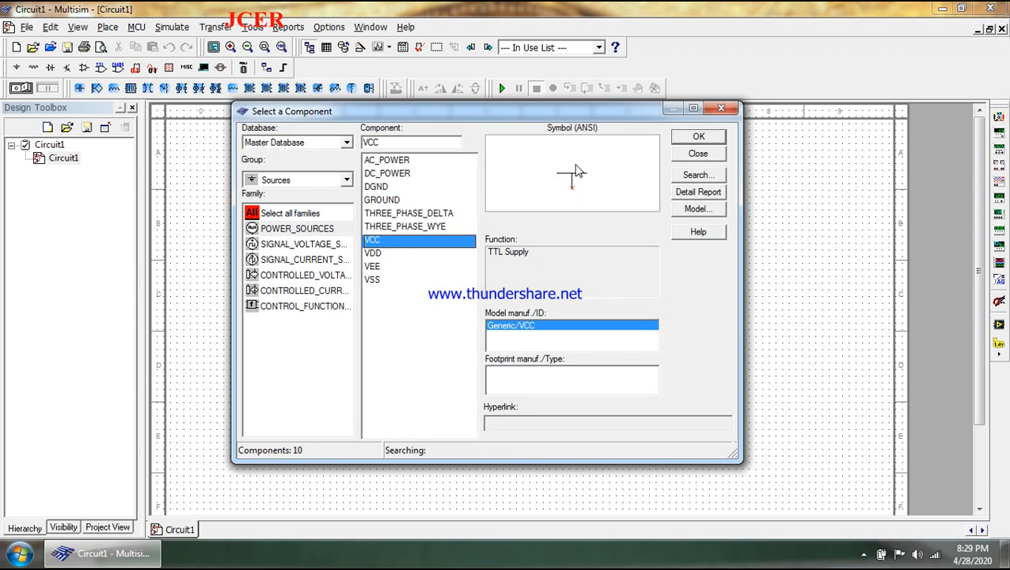
click(372, 270)
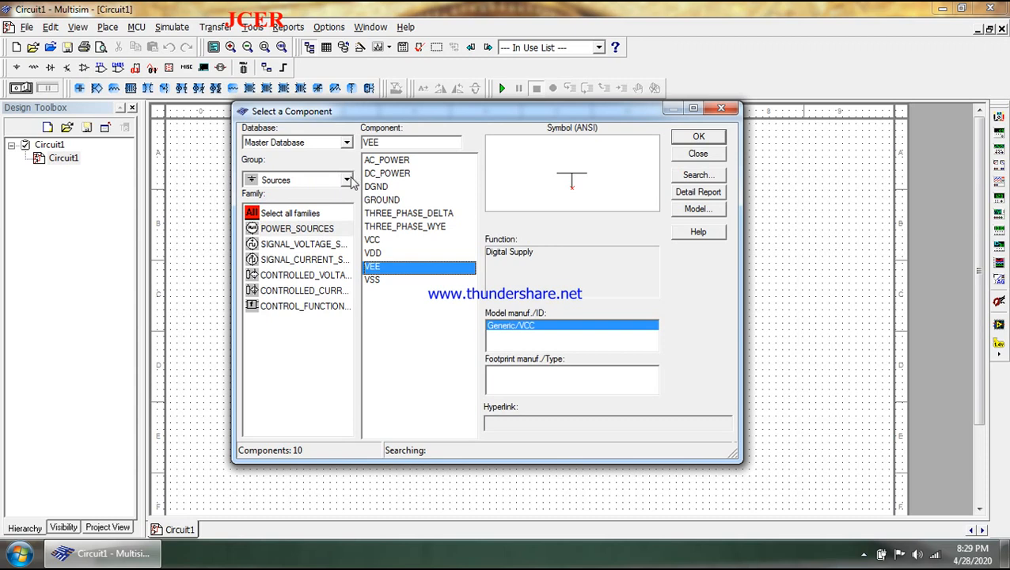
- Place two 1 mH inductors from the Basic group, the second just below the first, and close the component browser
click(349, 181)
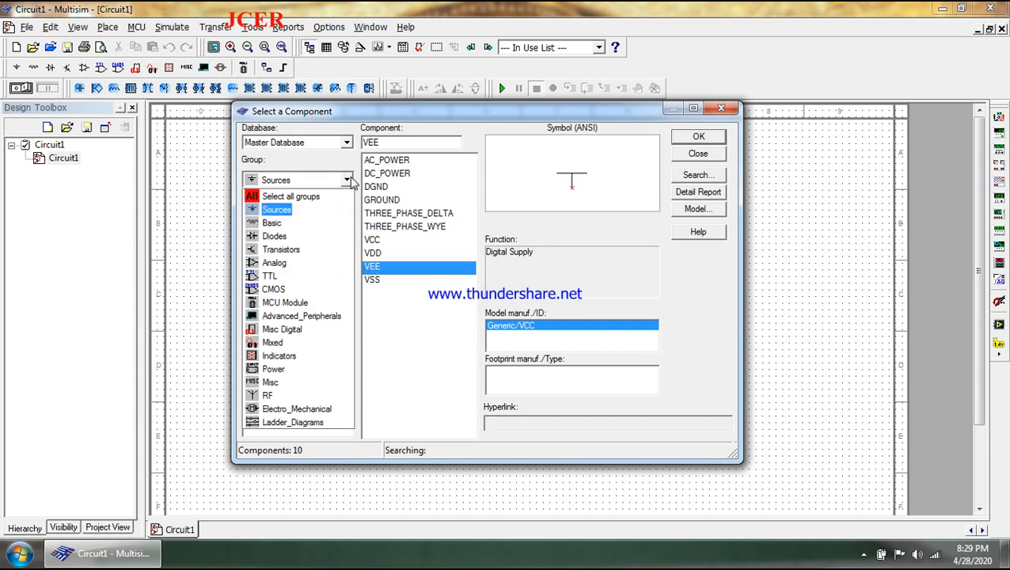
click(275, 223)
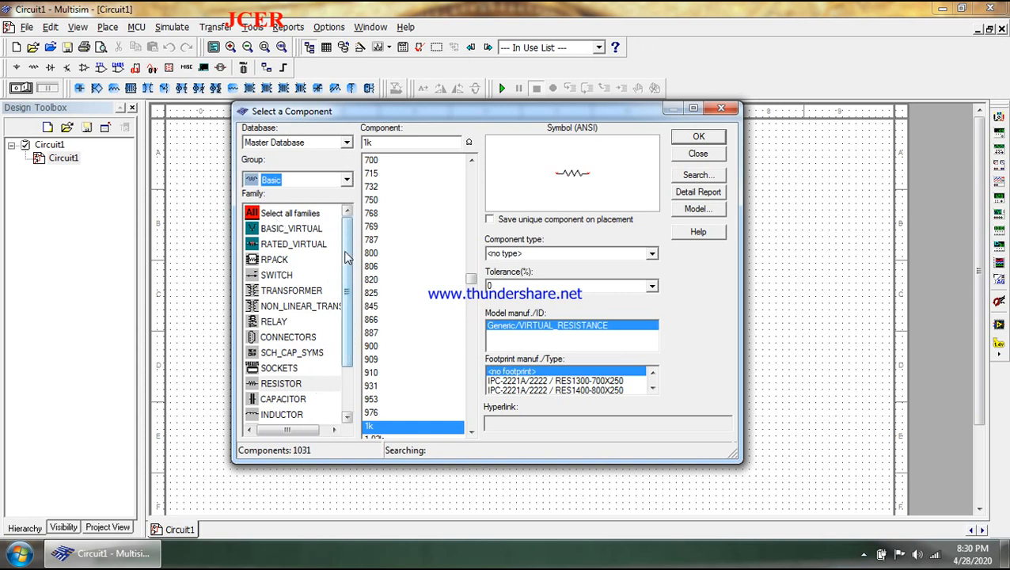
drag(346, 255, 348, 320)
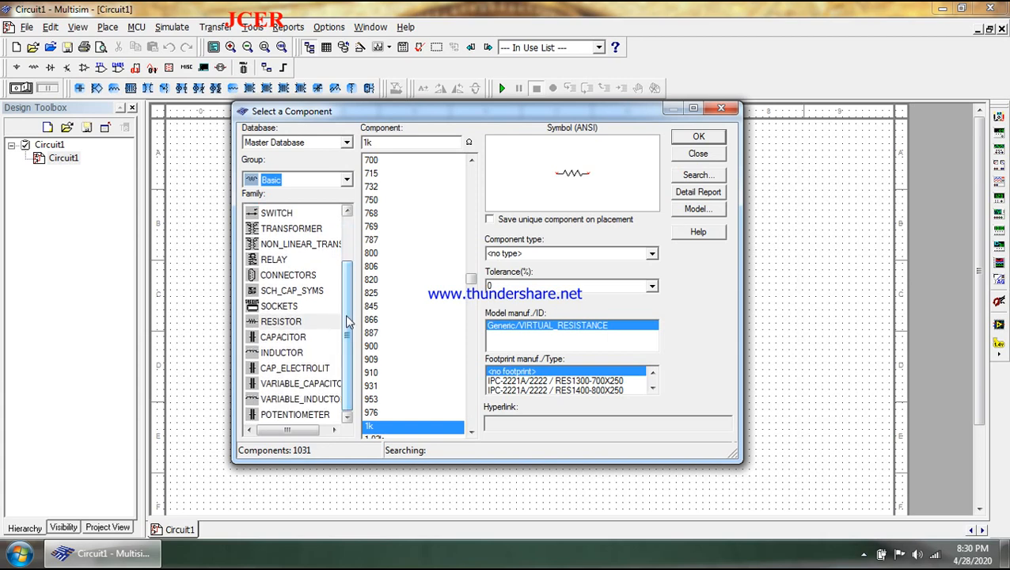
click(294, 324)
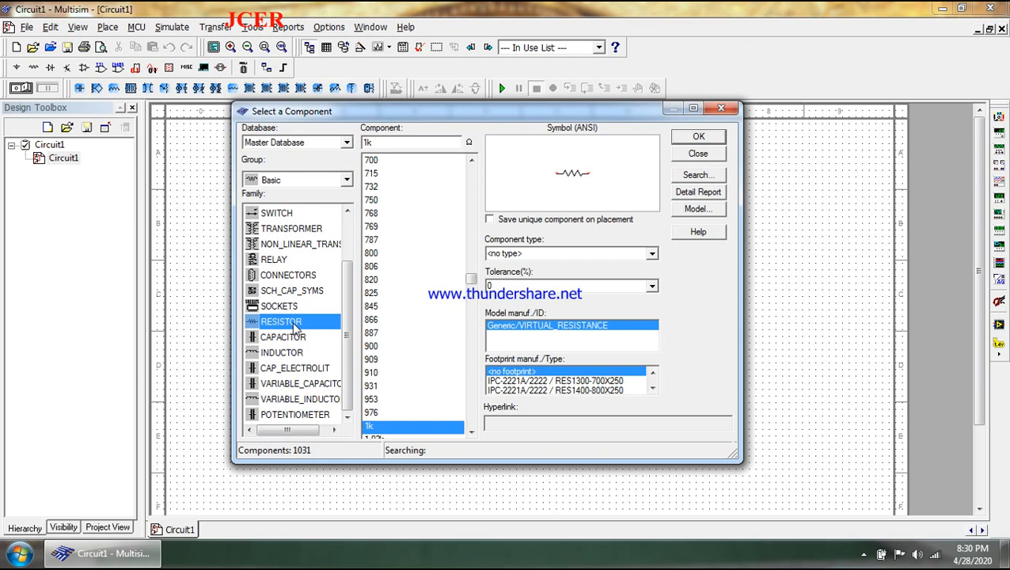
click(298, 339)
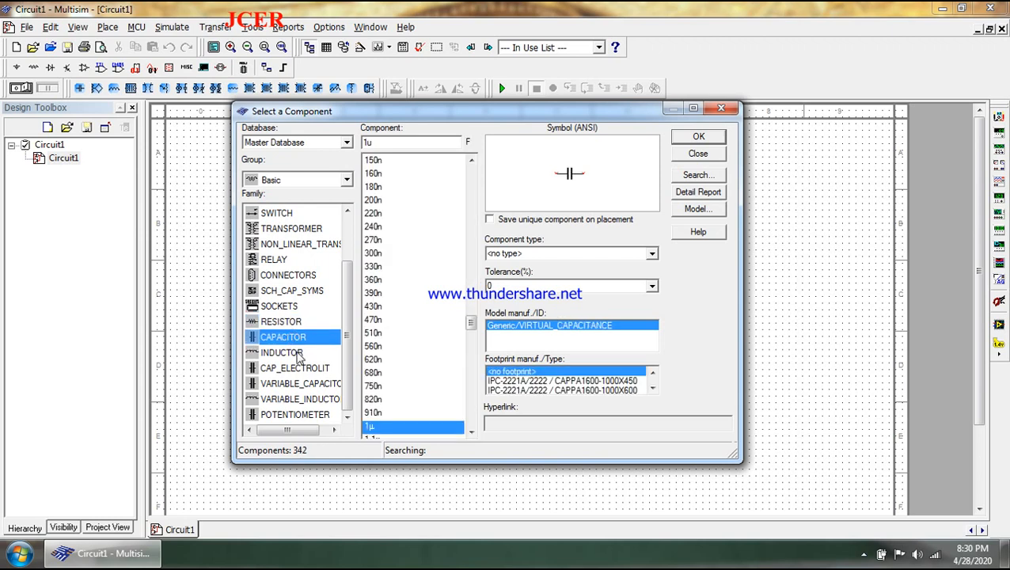
click(298, 356)
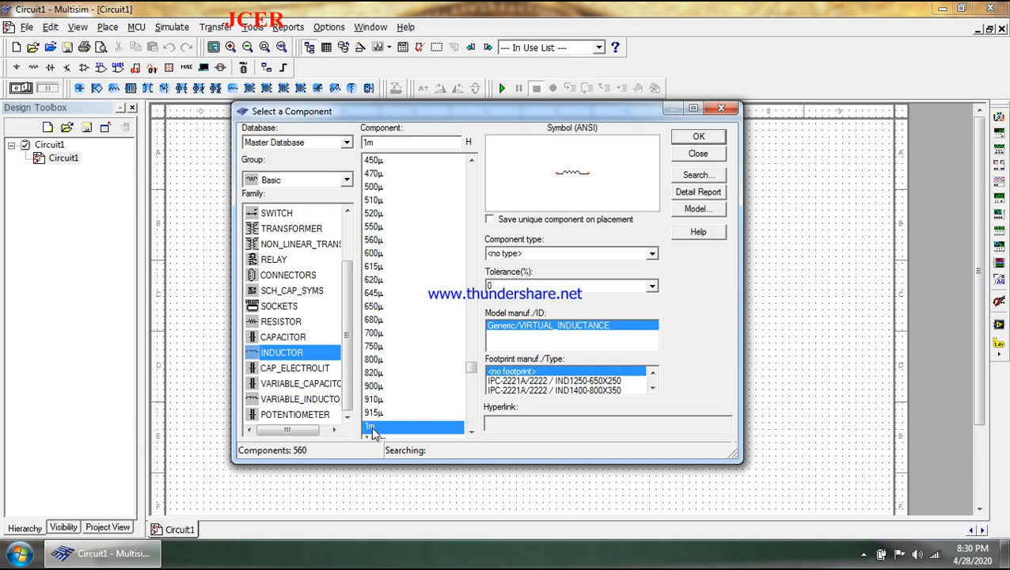
click(712, 137)
click(482, 225)
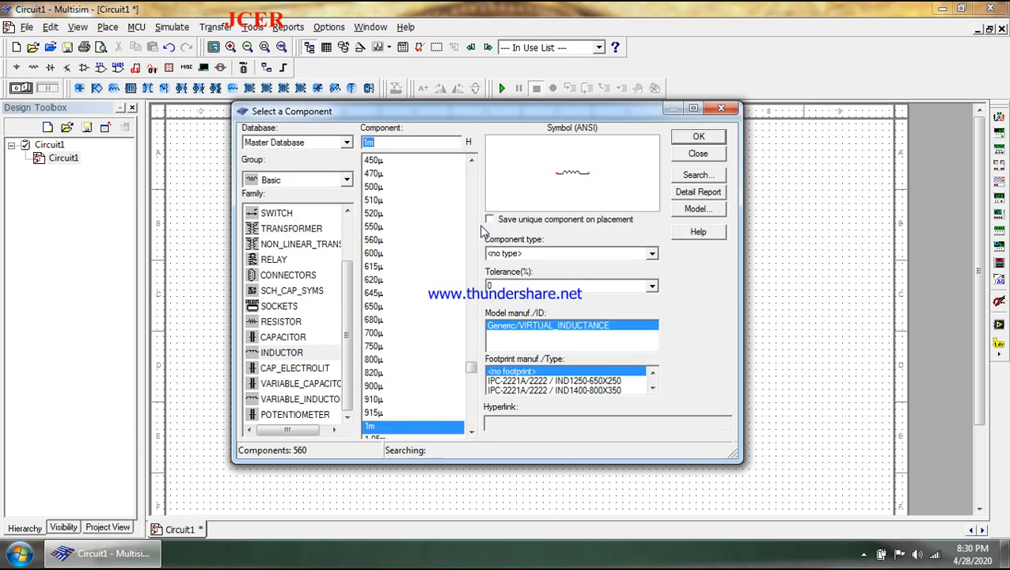
click(704, 136)
click(496, 262)
click(723, 108)
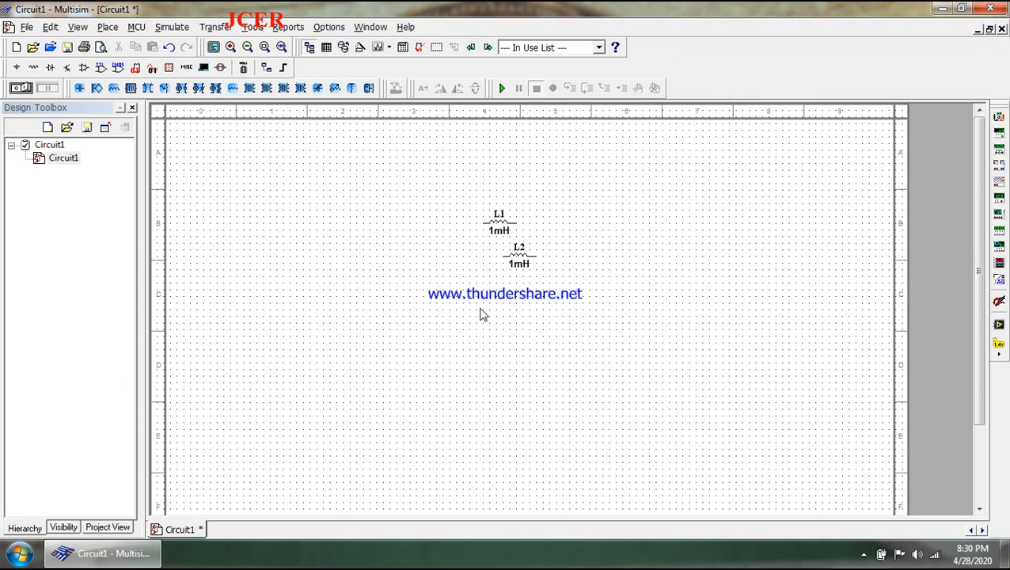
- Set the inductance of inductor L1 to 0.1 H
double_click(503, 229)
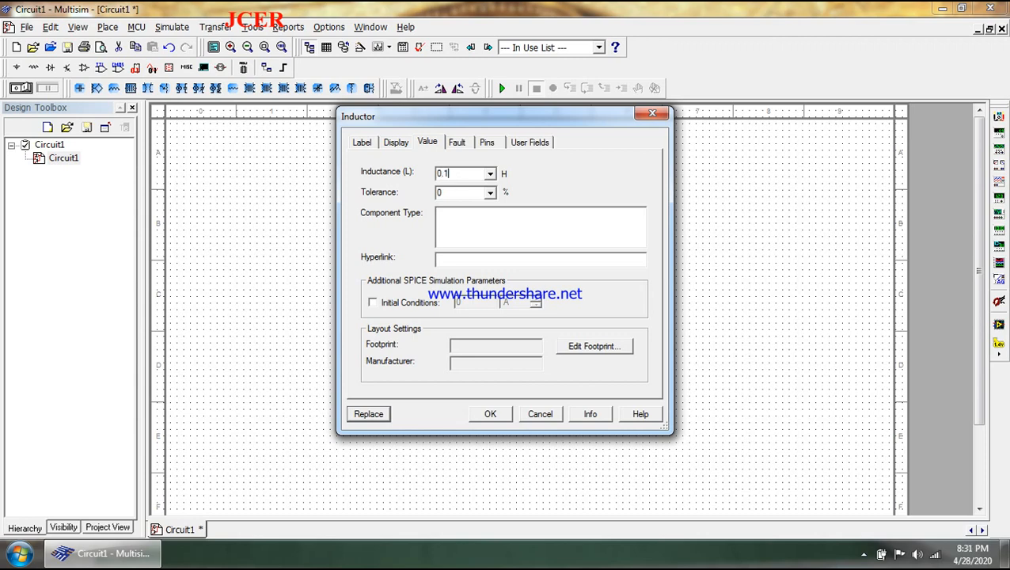
click(490, 413)
click(411, 315)
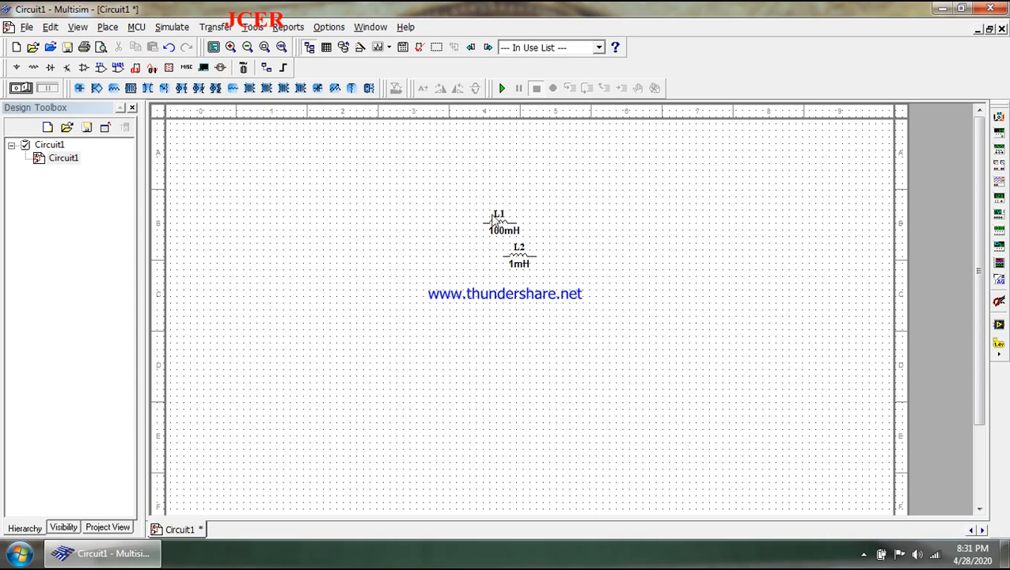
- Change the reference designator of the 100 mH inductor to Leff
double_click(500, 216)
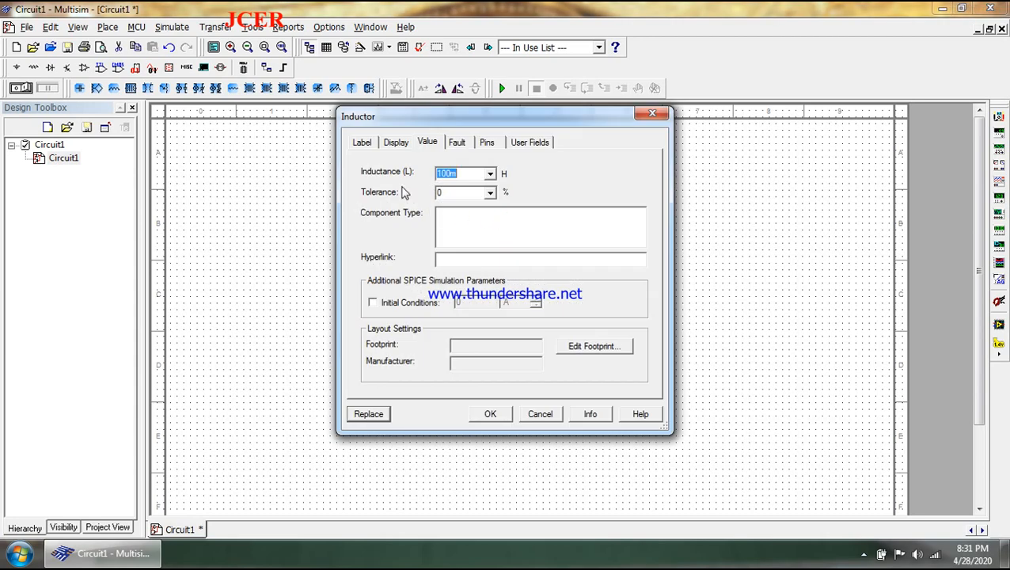
click(365, 142)
click(392, 182)
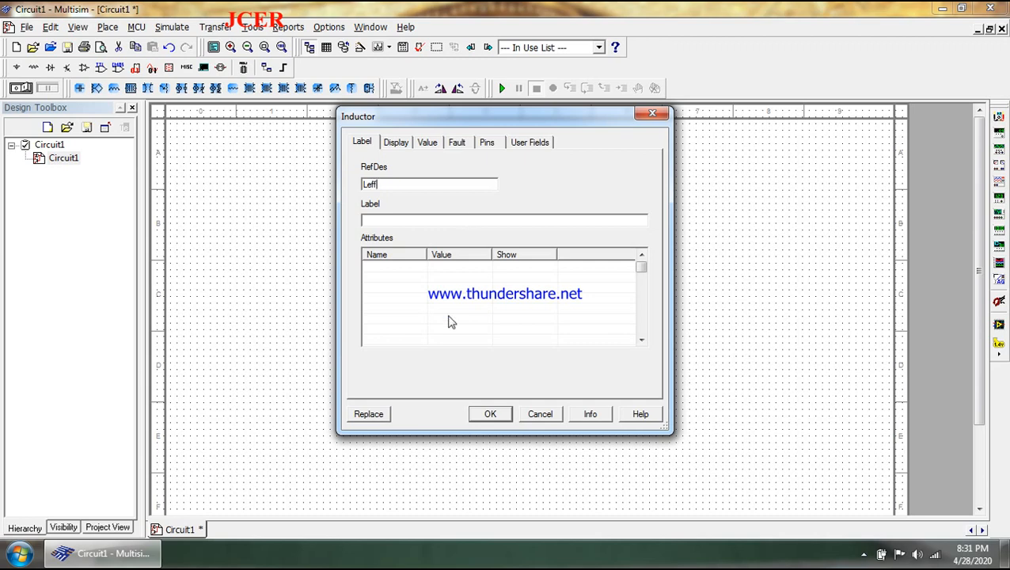
click(492, 414)
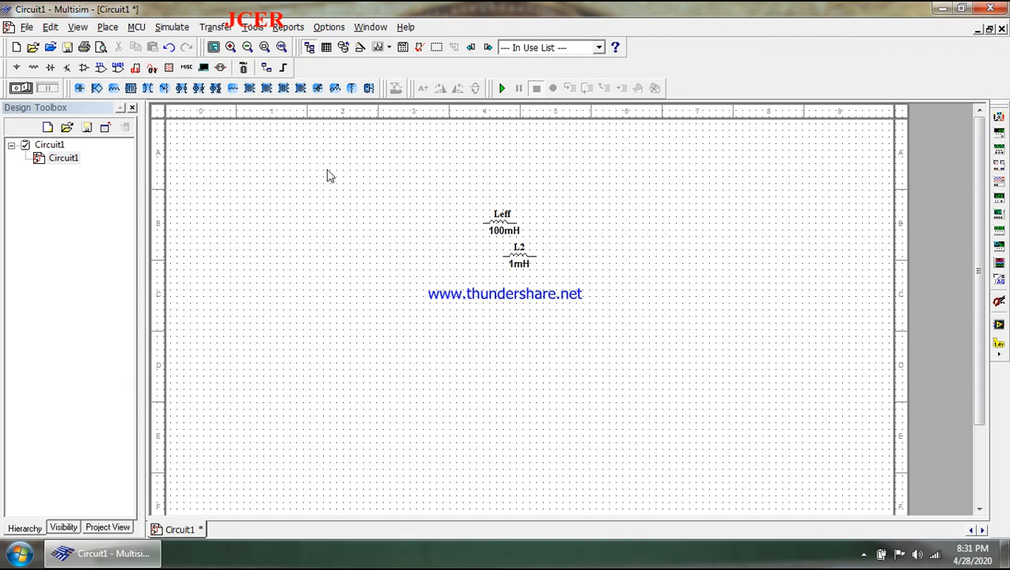
- Place a 1 kΩ resistor from the Basic group to the right of the inductors and close the component browser
click(109, 29)
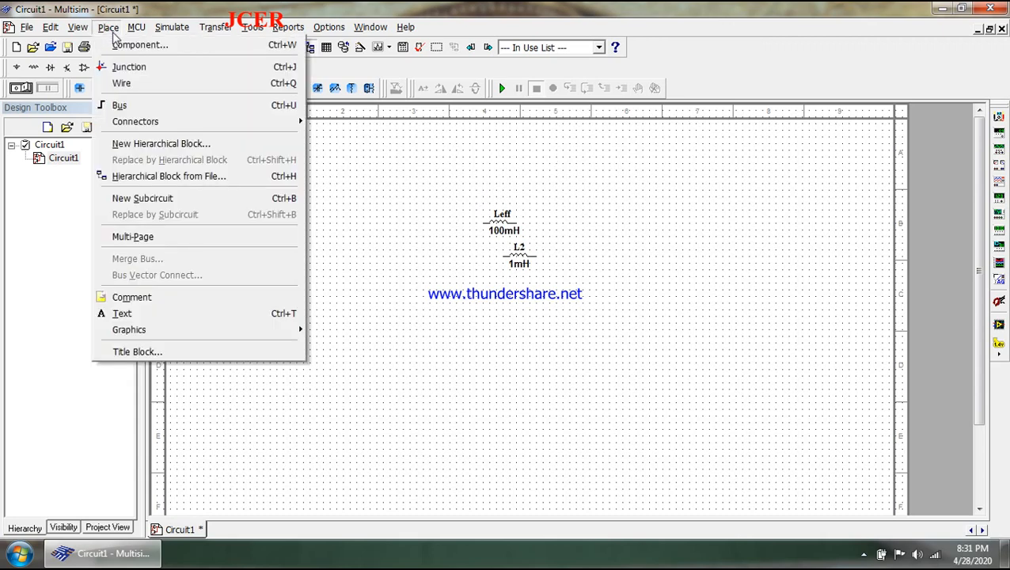
click(119, 46)
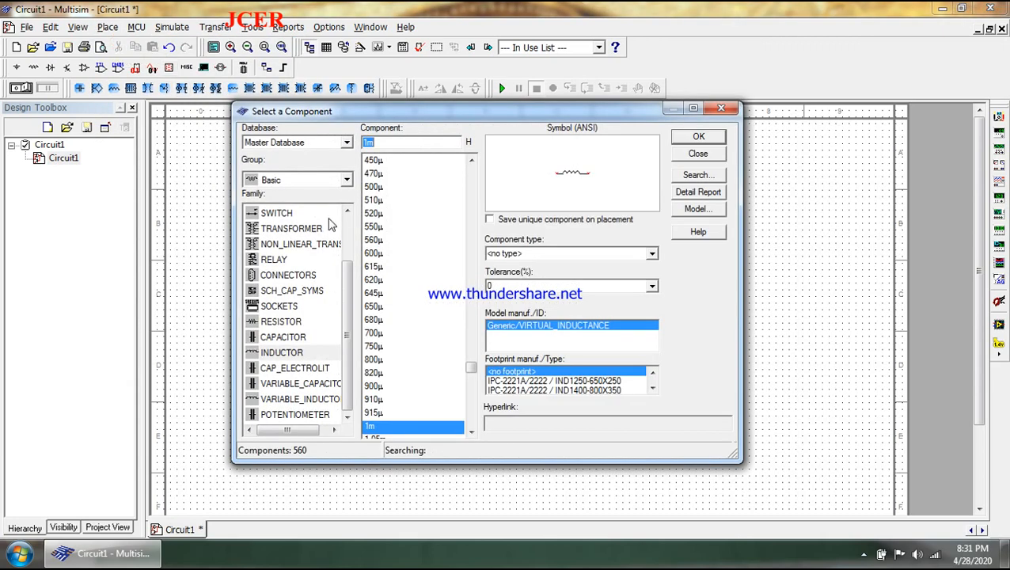
click(298, 323)
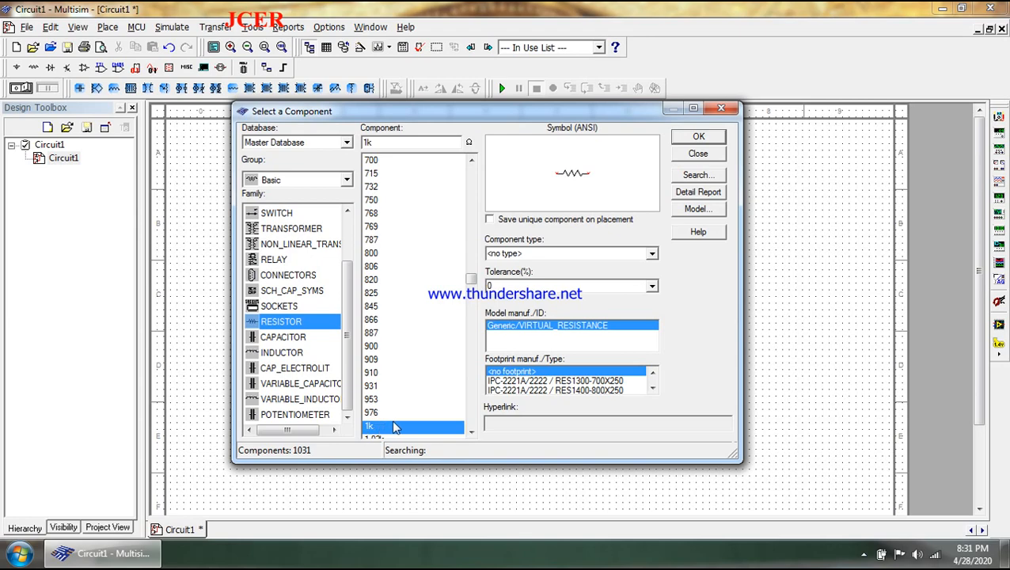
click(700, 138)
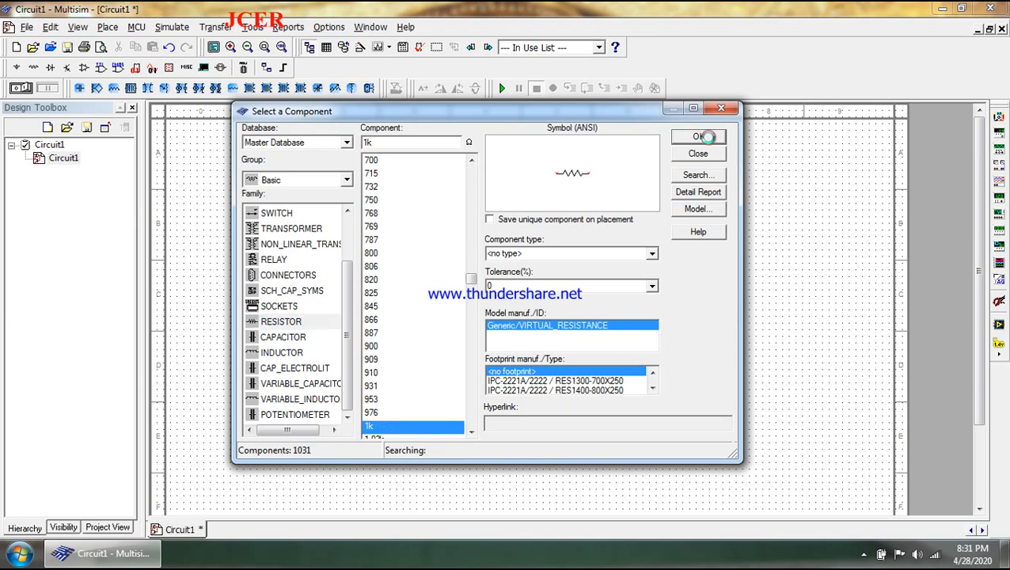
click(712, 210)
click(721, 109)
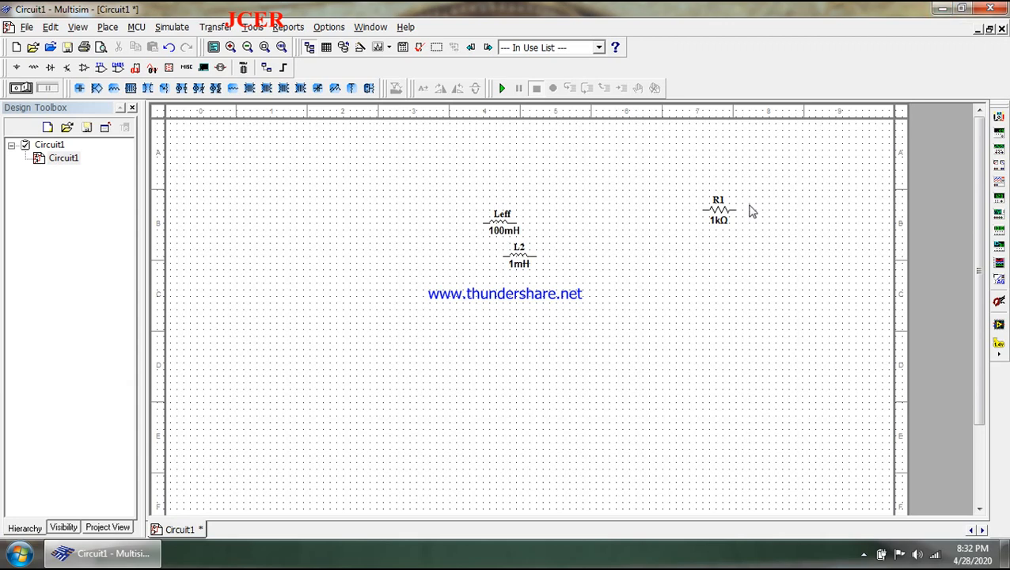
- Set the resistance of resistor R1 to 10 Ω
double_click(722, 210)
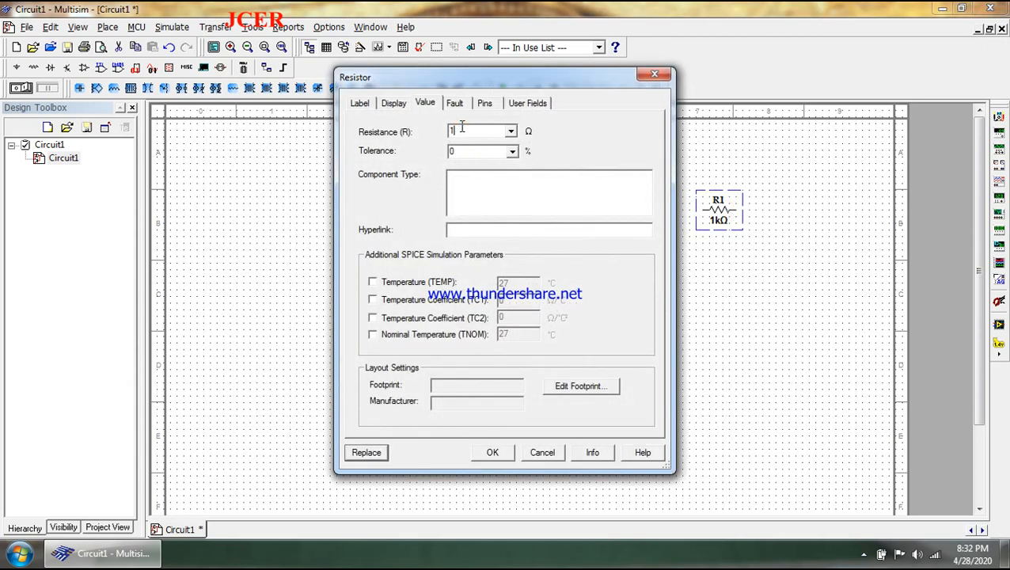
text(10)
click(493, 453)
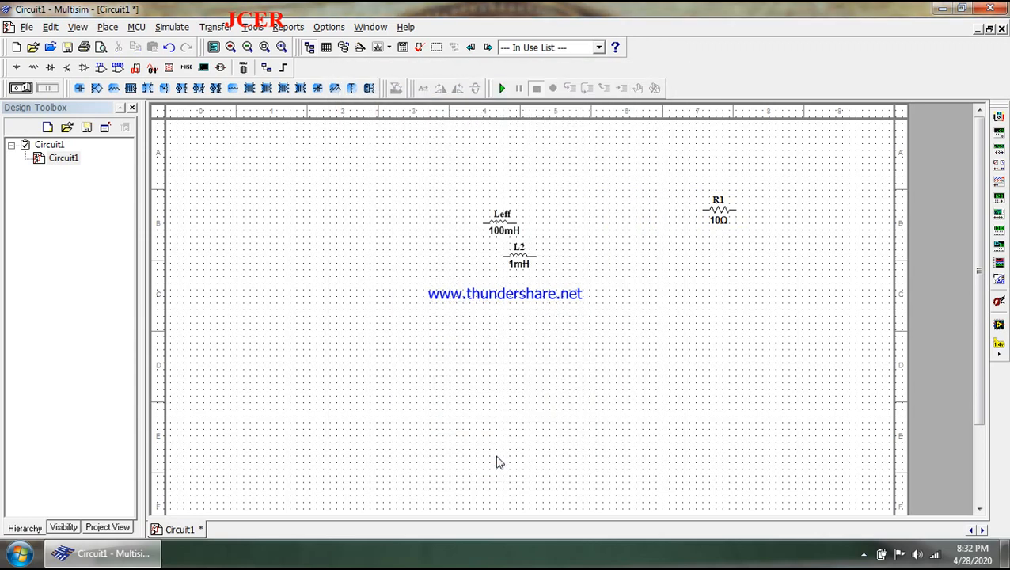
- Change the reference designator of the 10 Ω resistor to Ra
double_click(720, 207)
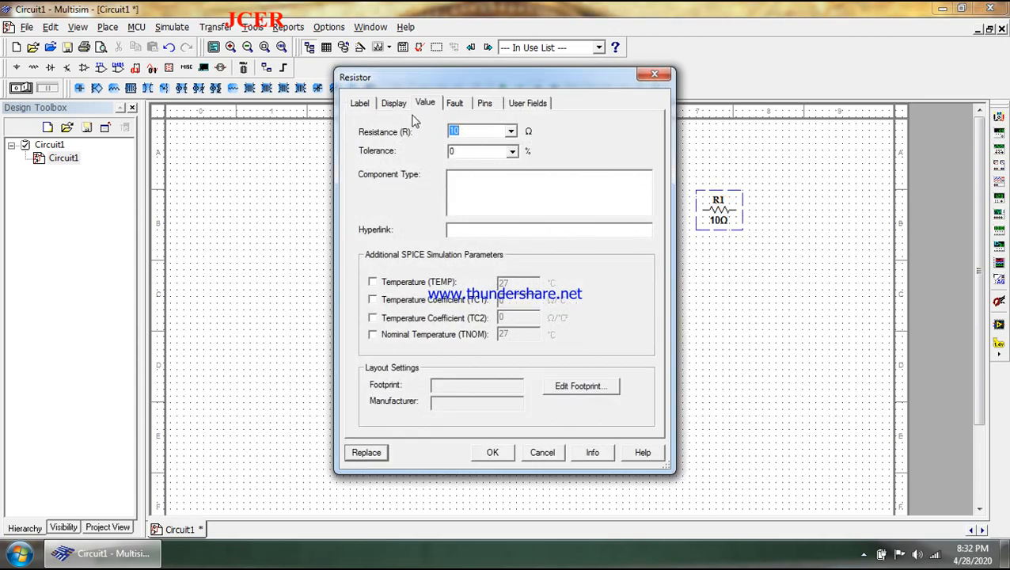
click(360, 104)
click(390, 145)
text(a)
key(Return)
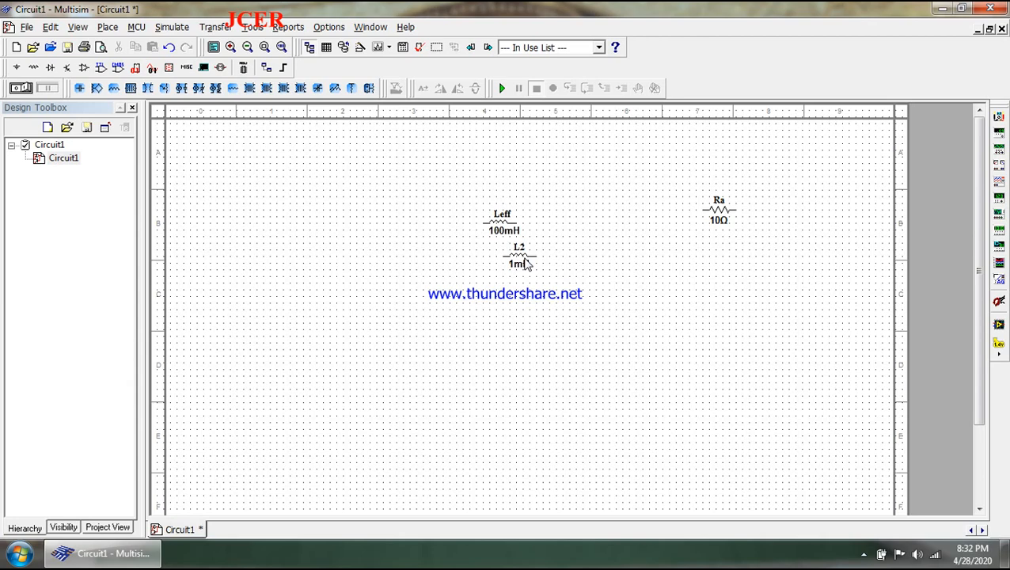
- Place a 1 kΩ potentiometer from the Basic group to the left of the inductors and close the component browser
click(109, 27)
click(119, 46)
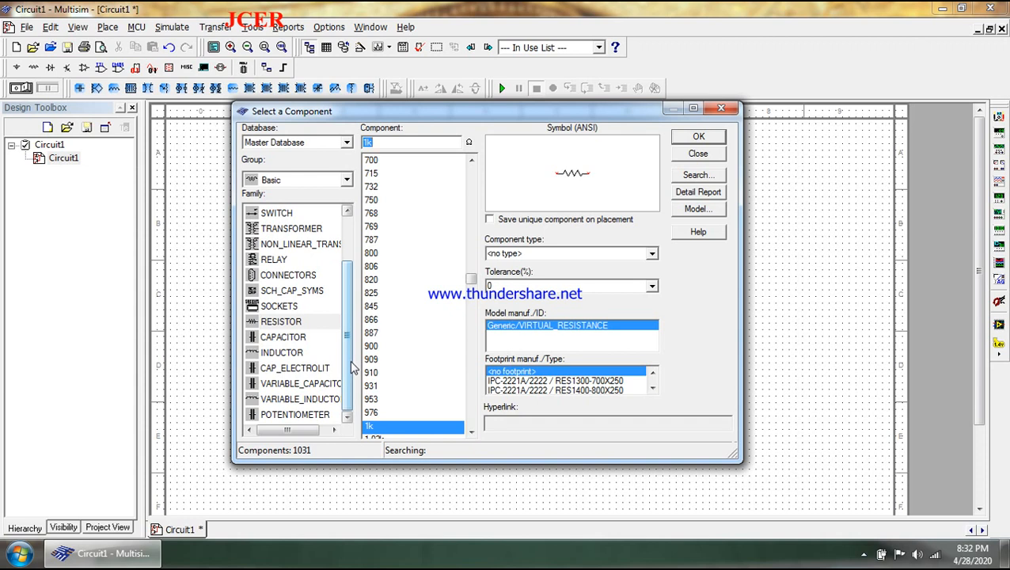
click(292, 415)
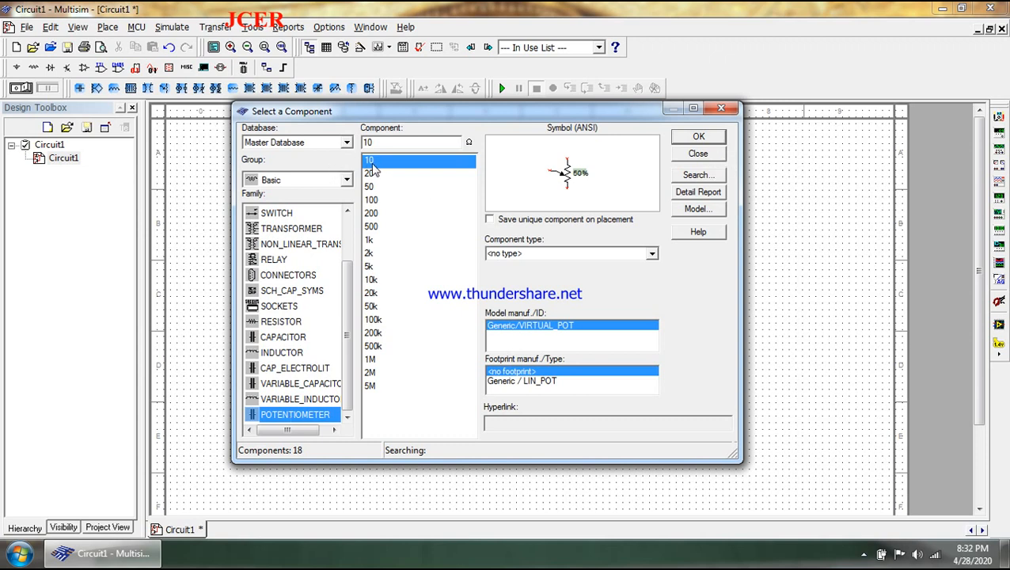
click(375, 240)
click(701, 137)
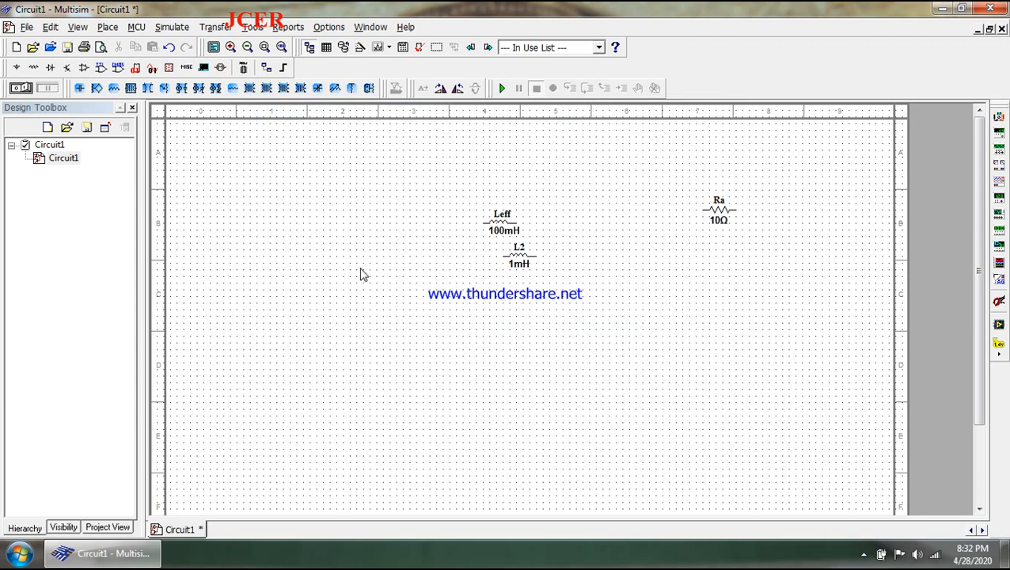
click(360, 274)
click(722, 108)
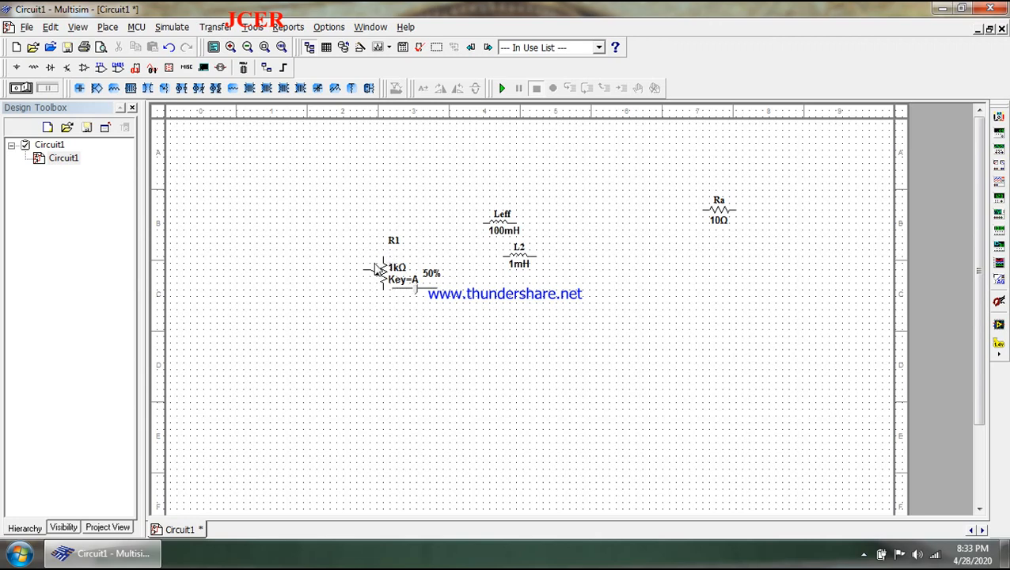
- Examine the variable capacitor and potentiometer families and the rest of the Basic group in the component browser
click(117, 27)
click(120, 46)
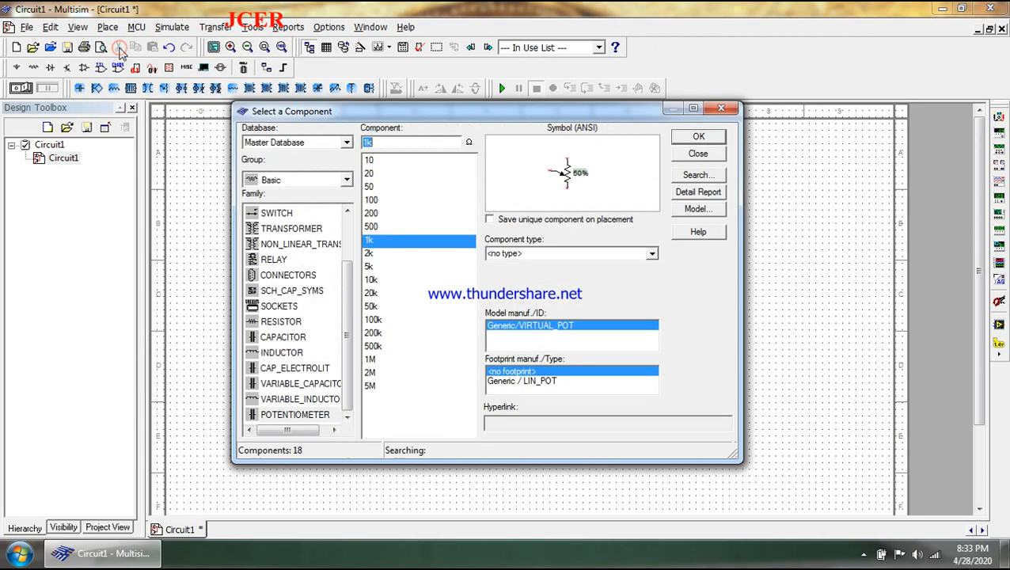
click(311, 386)
click(310, 413)
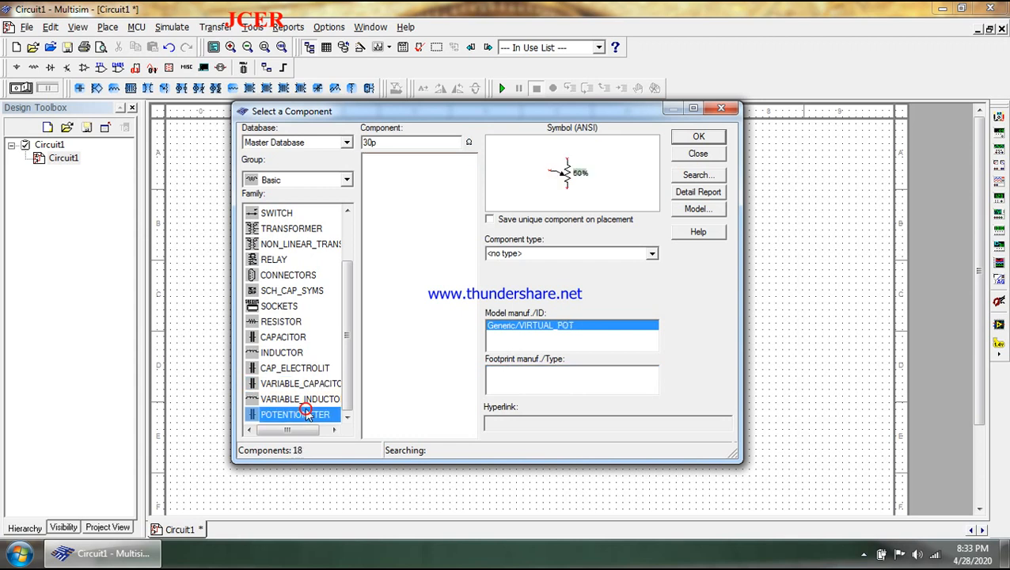
click(320, 386)
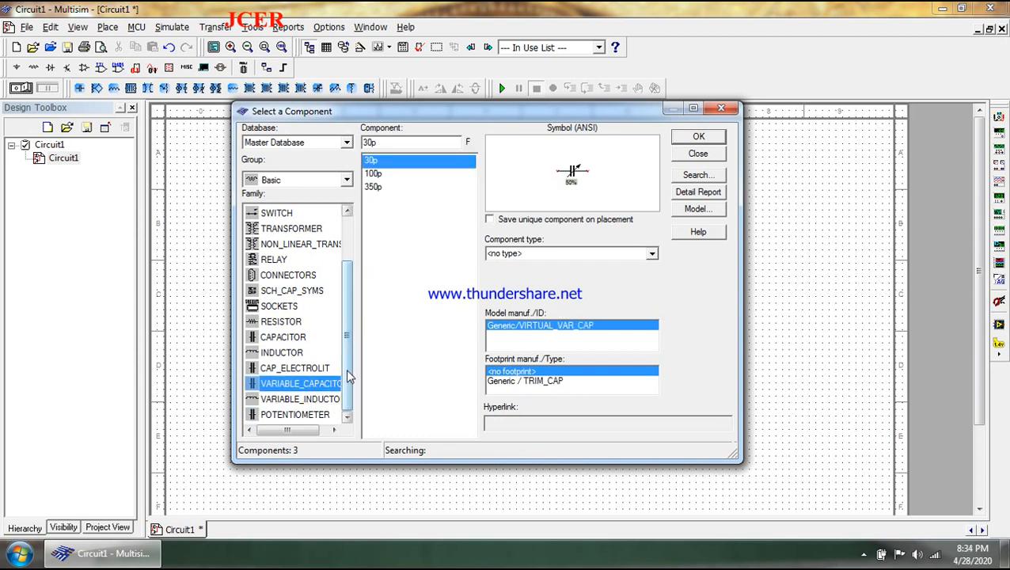
drag(349, 370, 361, 307)
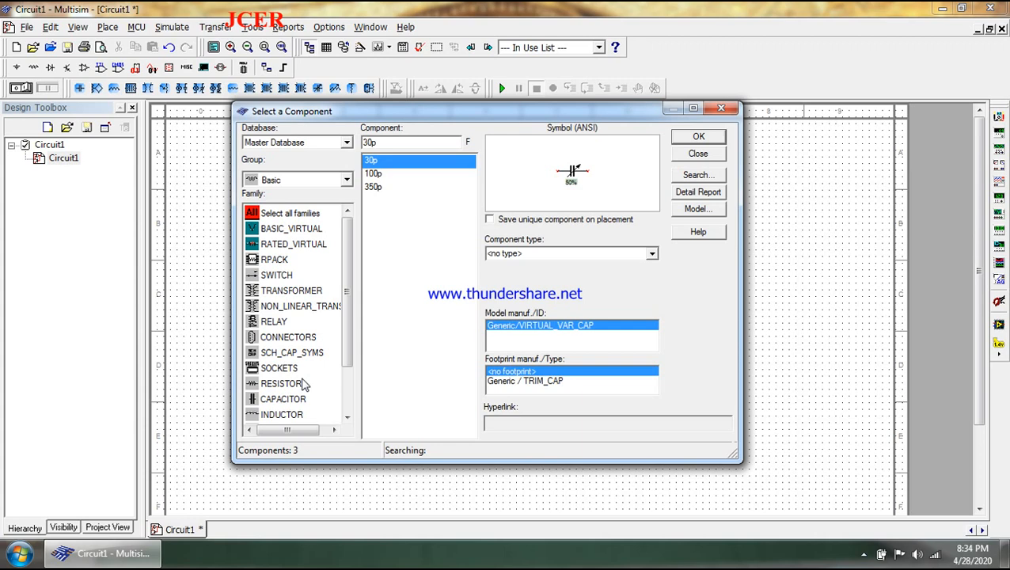
- Place a 1N4007GP diode from the Diodes group below and to the right of inductor L2, and close the component browser
click(347, 182)
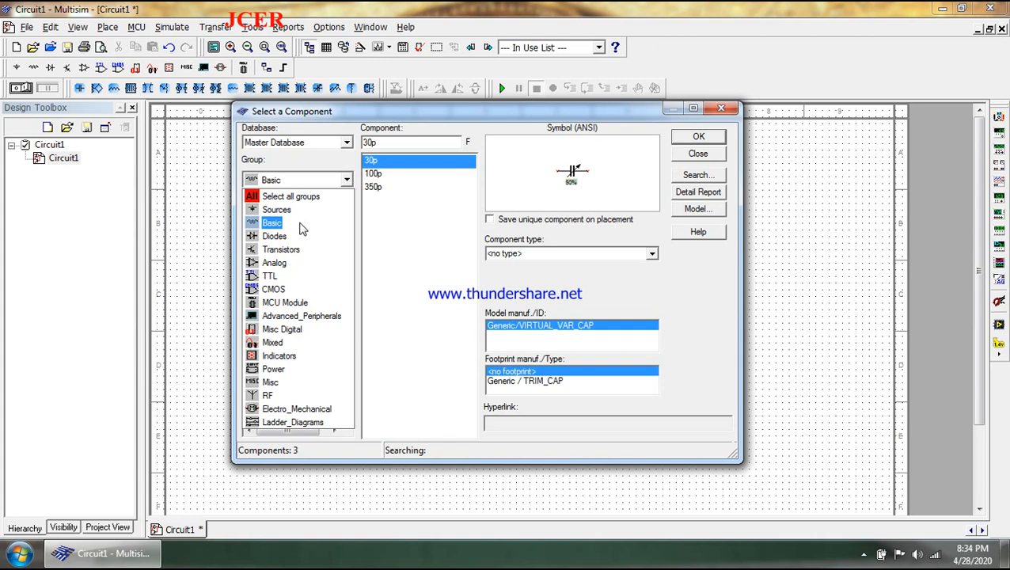
click(286, 237)
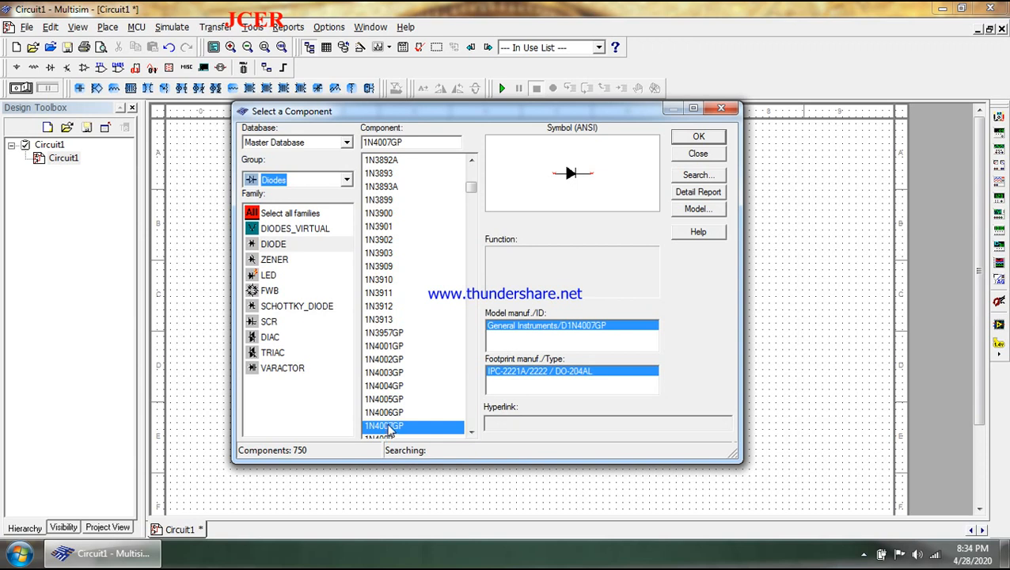
click(698, 136)
click(627, 293)
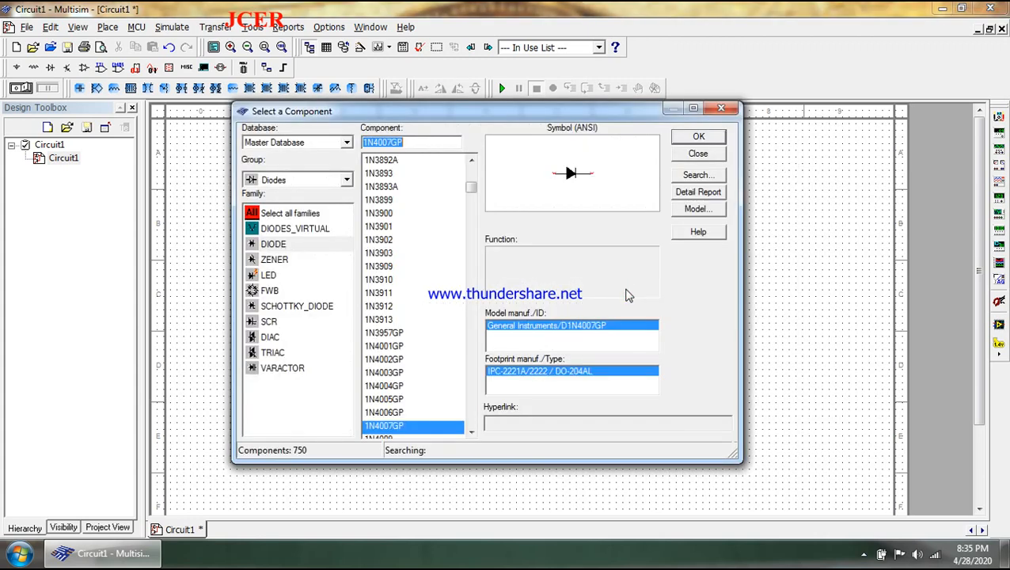
click(720, 113)
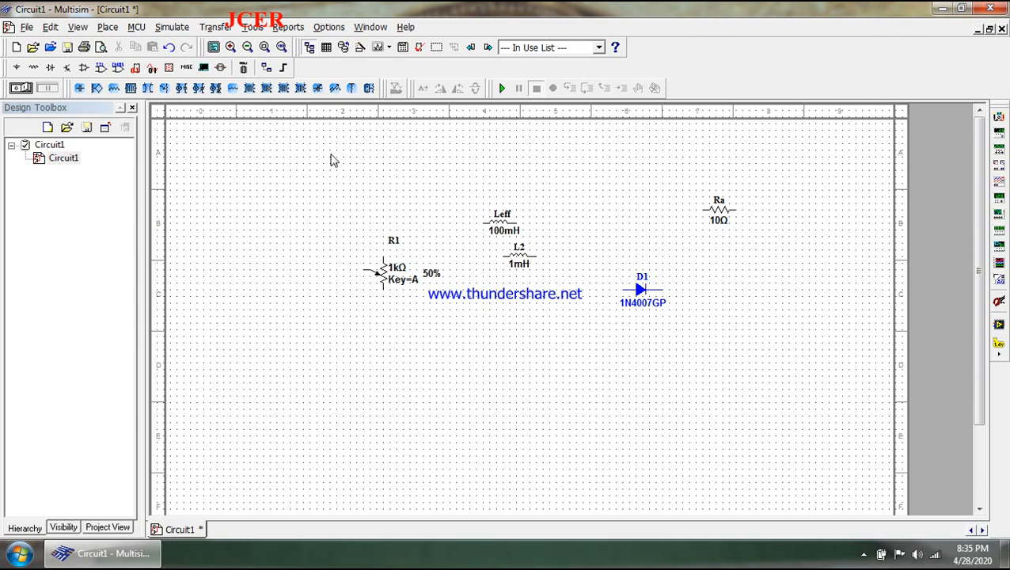
- Place a BC547BP transistor from the BJT_NPN family below and to the left of the potentiometer, and close the component browser
click(109, 29)
click(119, 48)
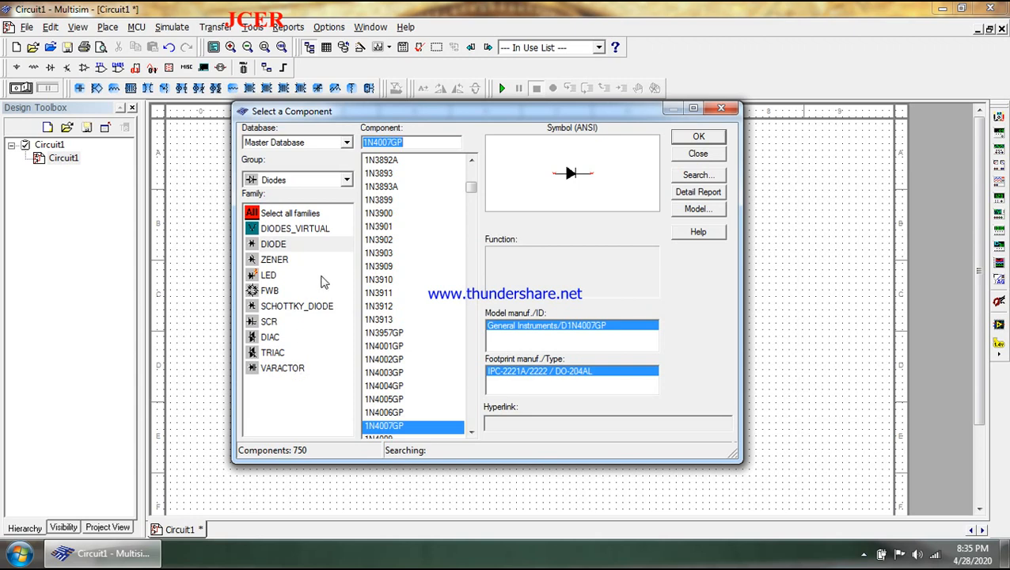
click(346, 180)
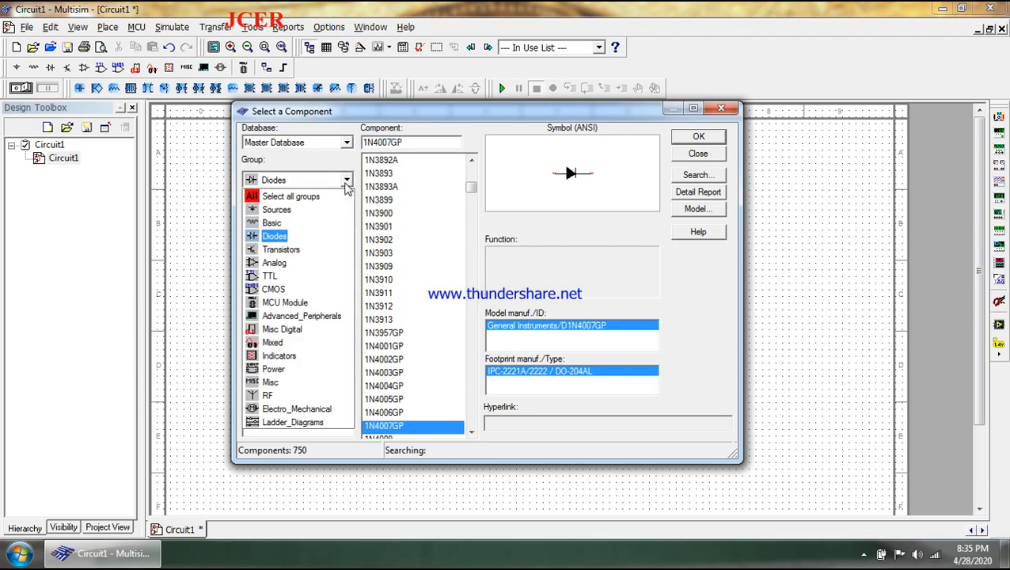
click(295, 249)
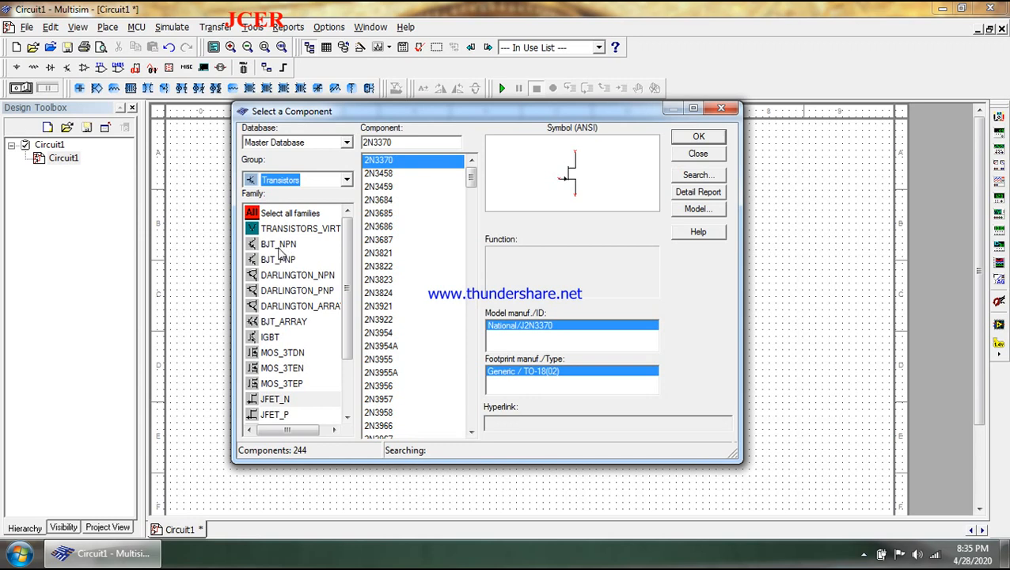
click(278, 248)
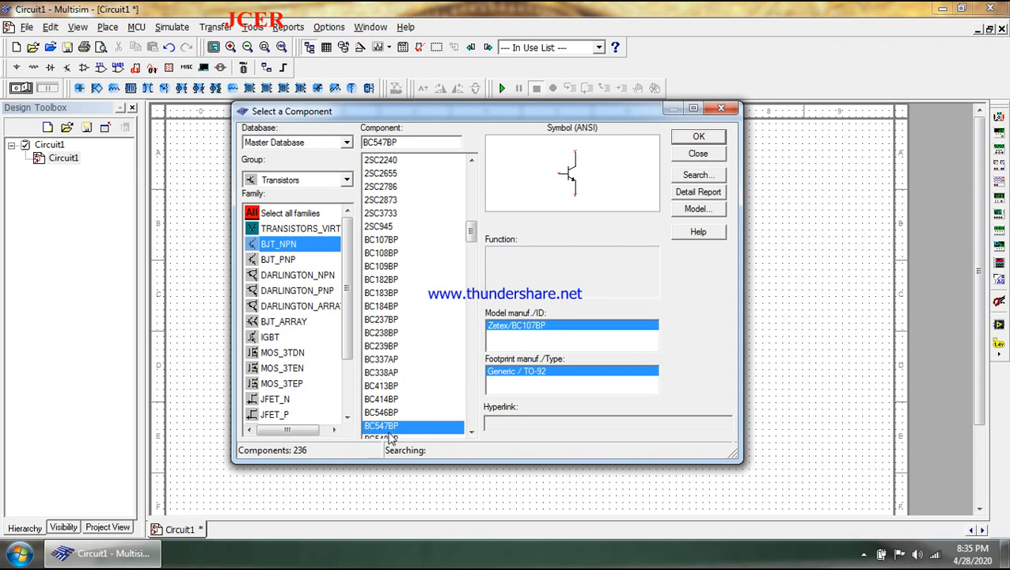
click(710, 136)
click(273, 351)
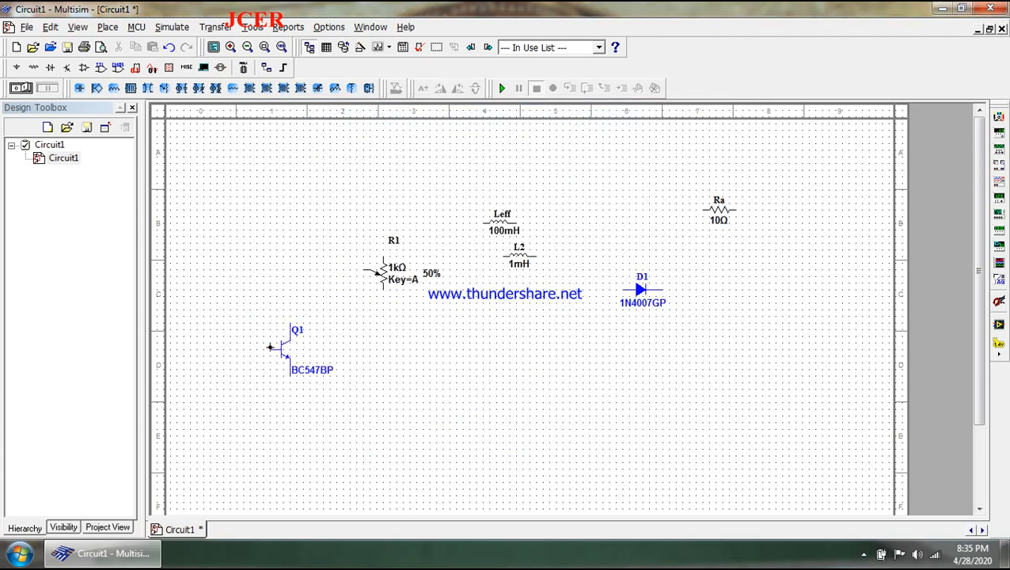
click(720, 108)
- Place a 741 op-amp from the Analog group's OPAMP family below inductor L2 and close the component browser
click(108, 27)
click(125, 45)
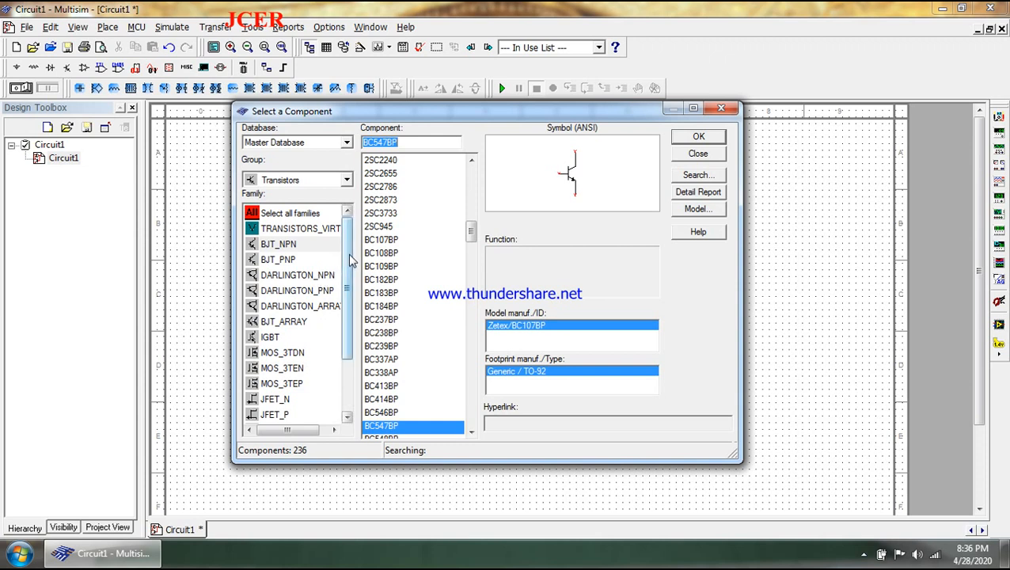
drag(351, 260, 342, 202)
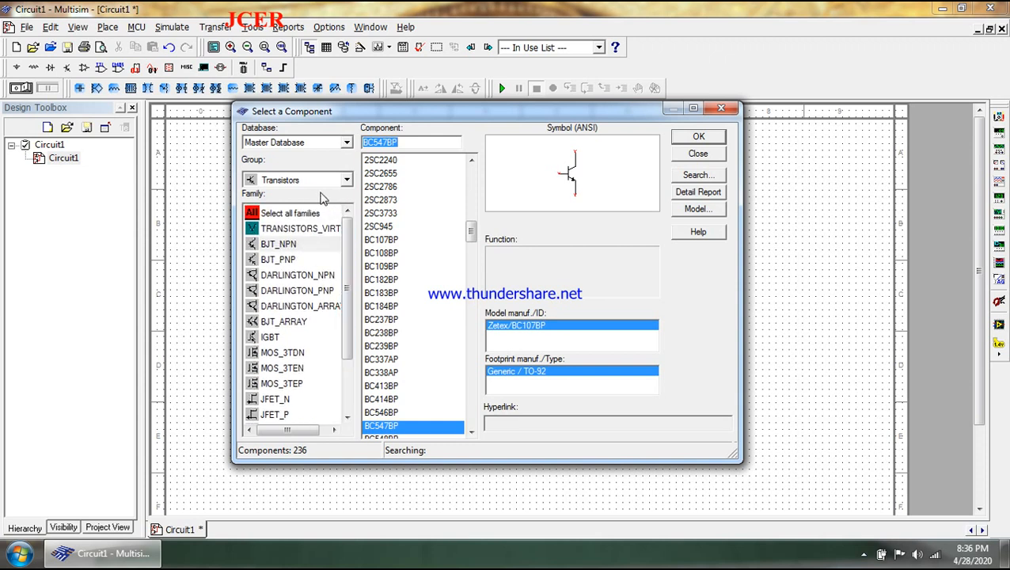
click(345, 181)
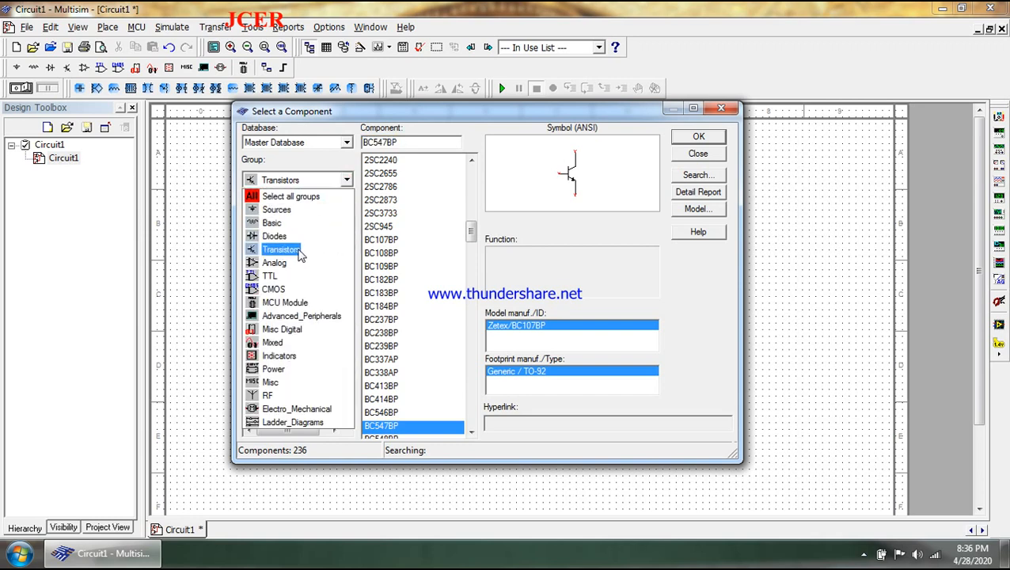
click(274, 263)
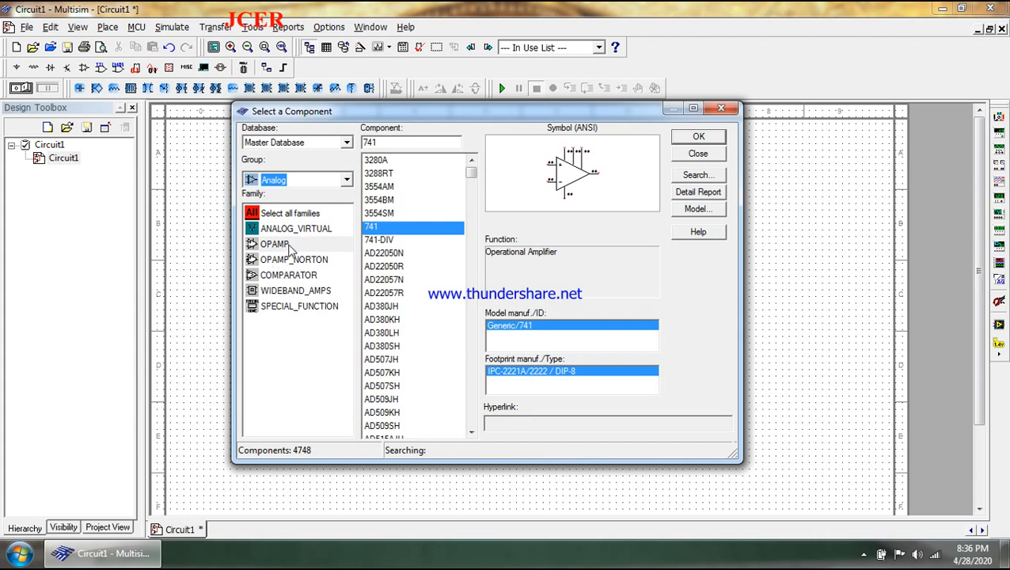
click(291, 248)
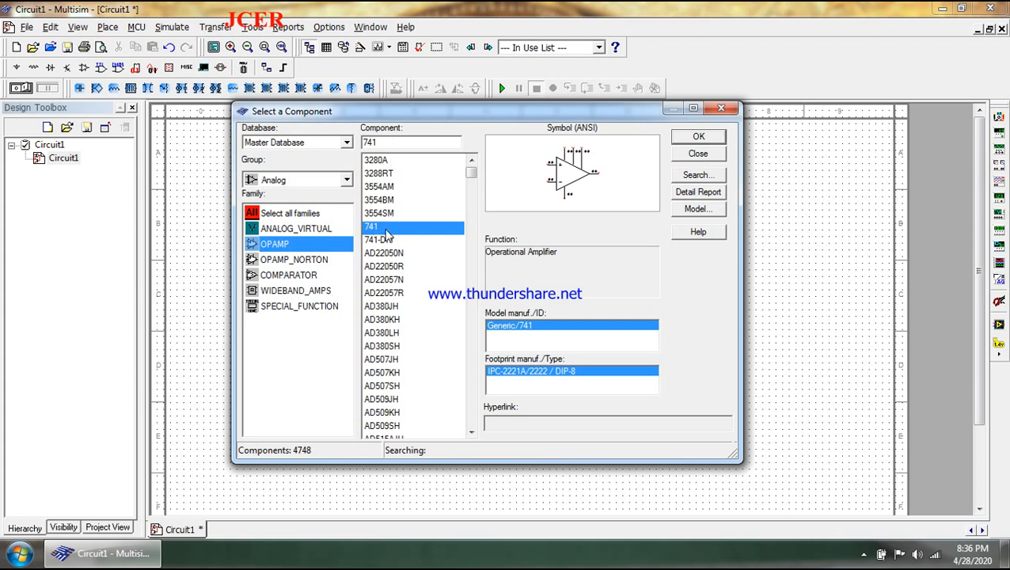
click(710, 138)
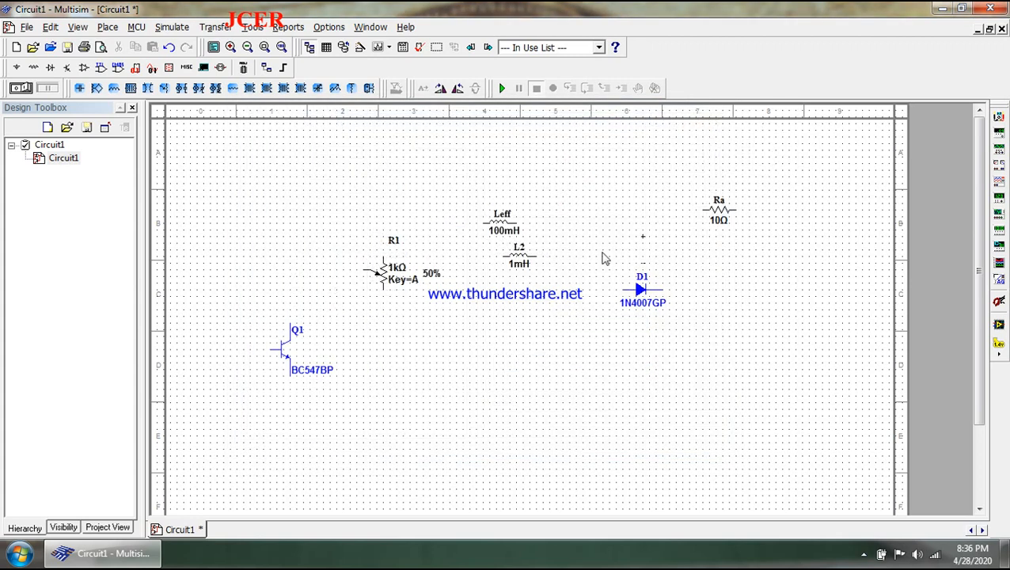
click(510, 355)
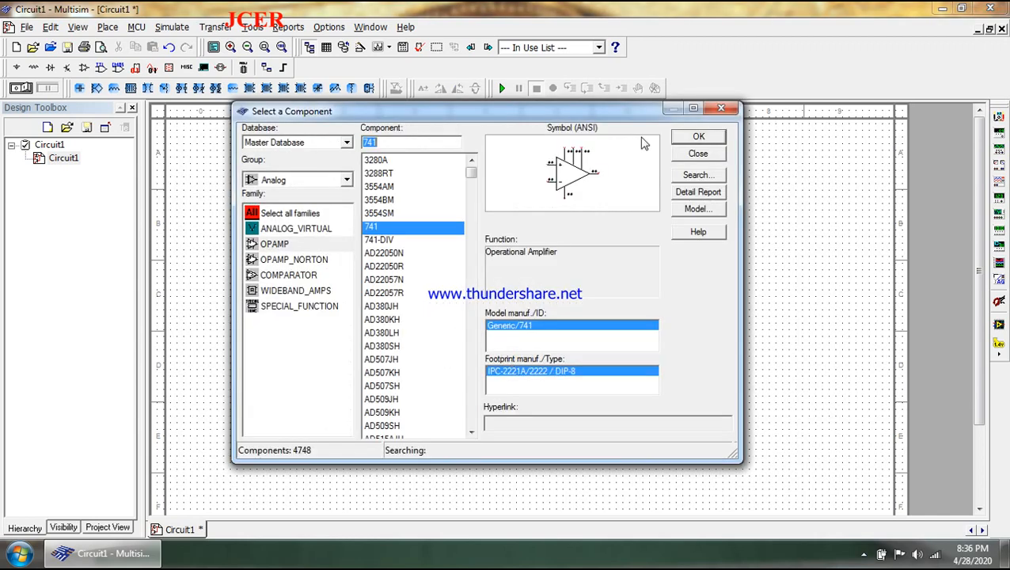
click(721, 108)
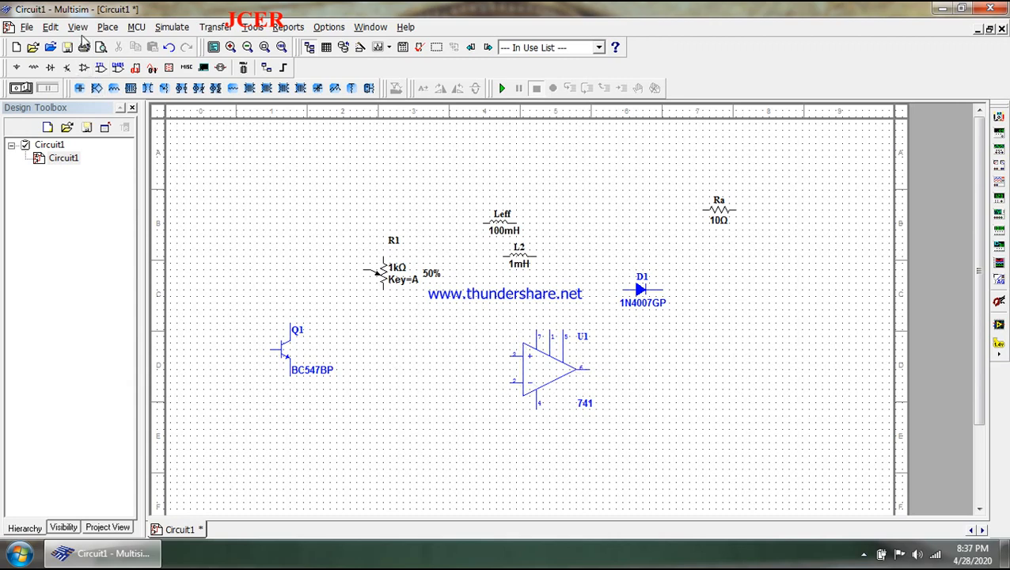
- Place a VCC supply from the Sources group's POWER_SOURCES family just above and to the right of inductor Leff
click(110, 28)
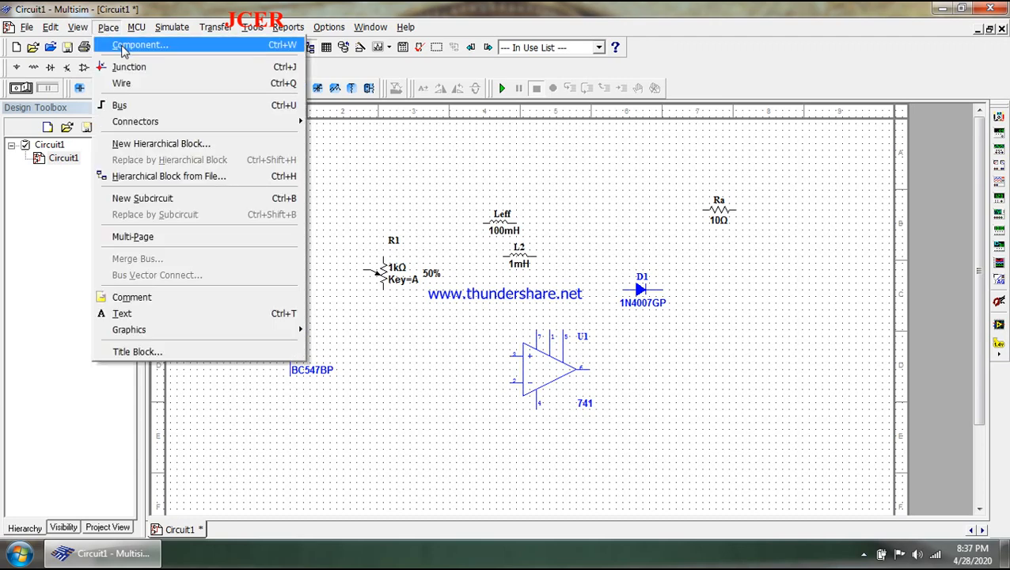
click(121, 44)
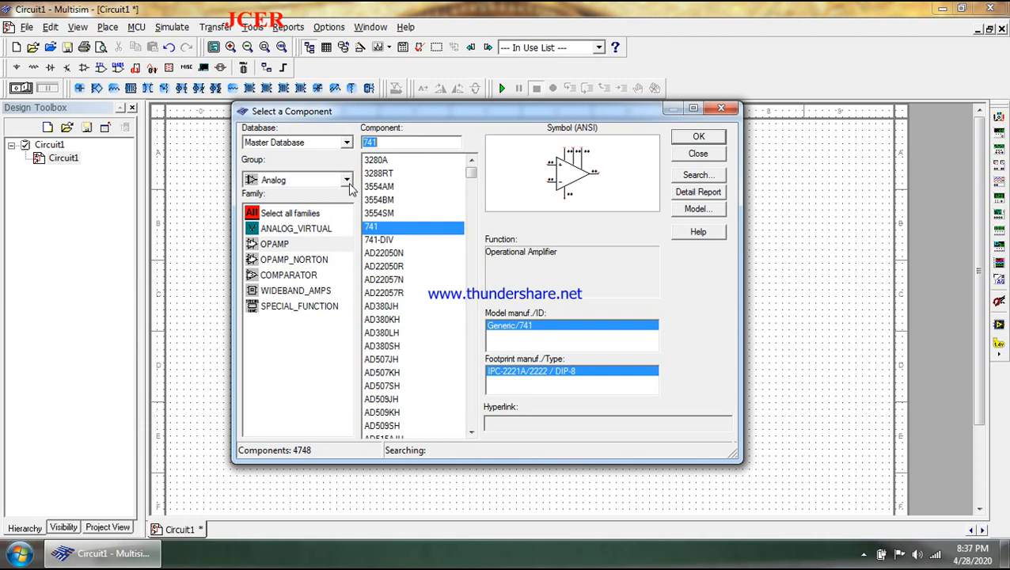
click(346, 180)
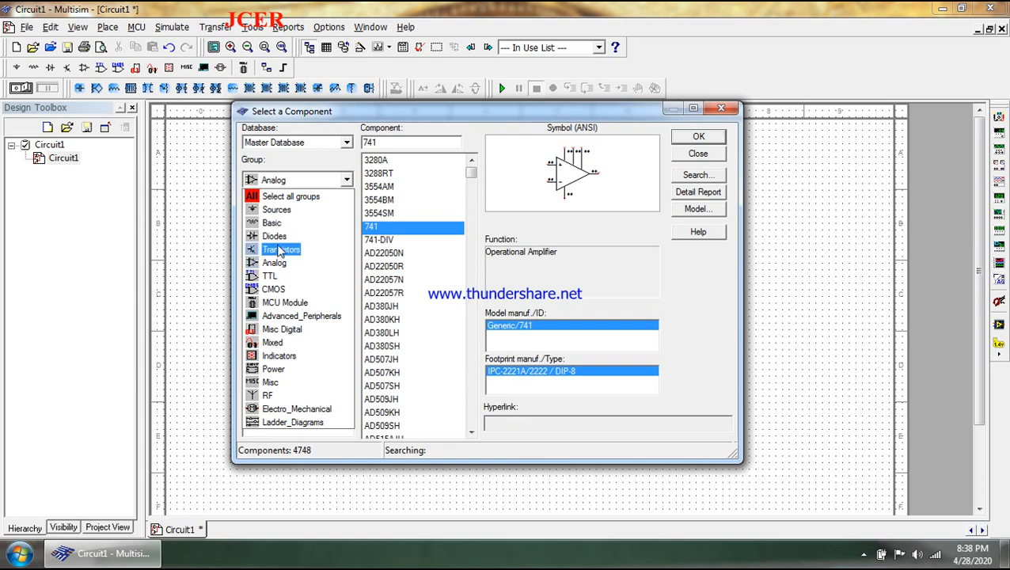
click(282, 209)
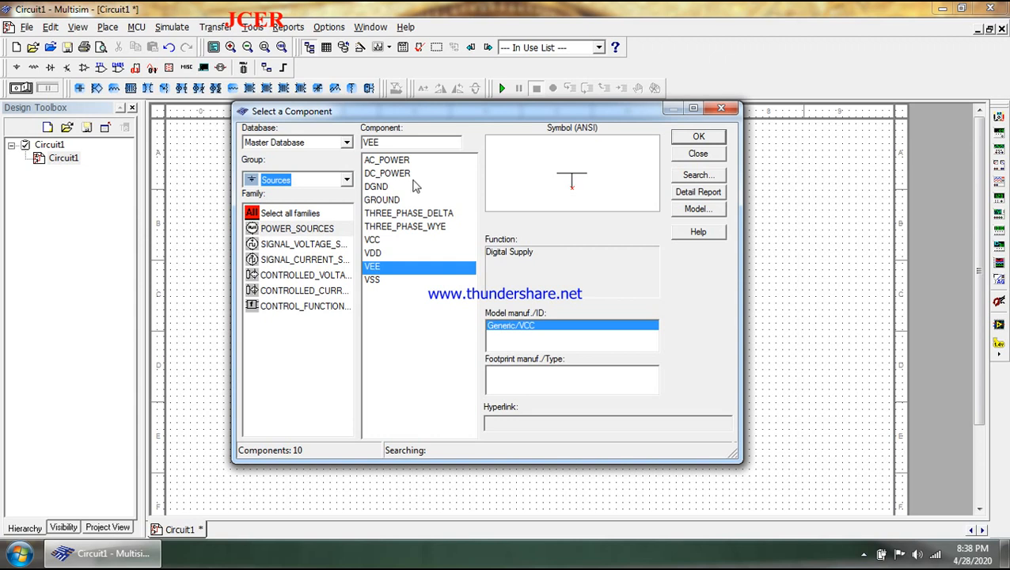
click(377, 239)
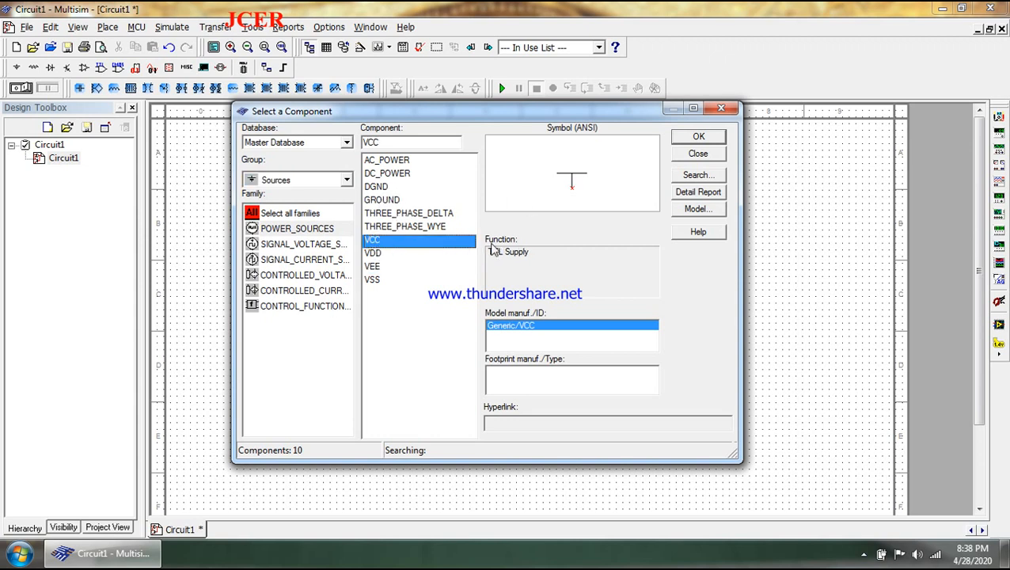
click(698, 137)
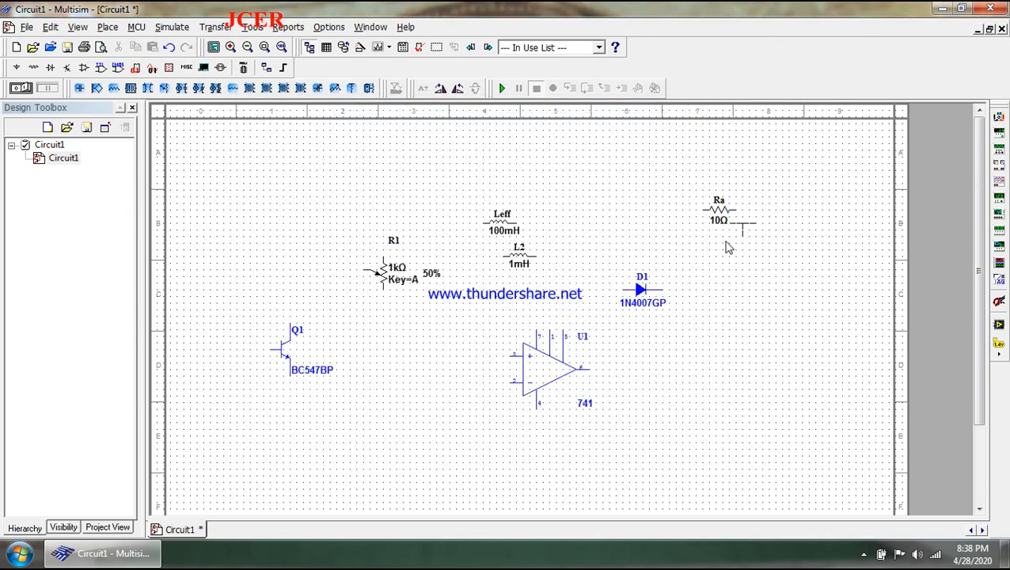
click(545, 226)
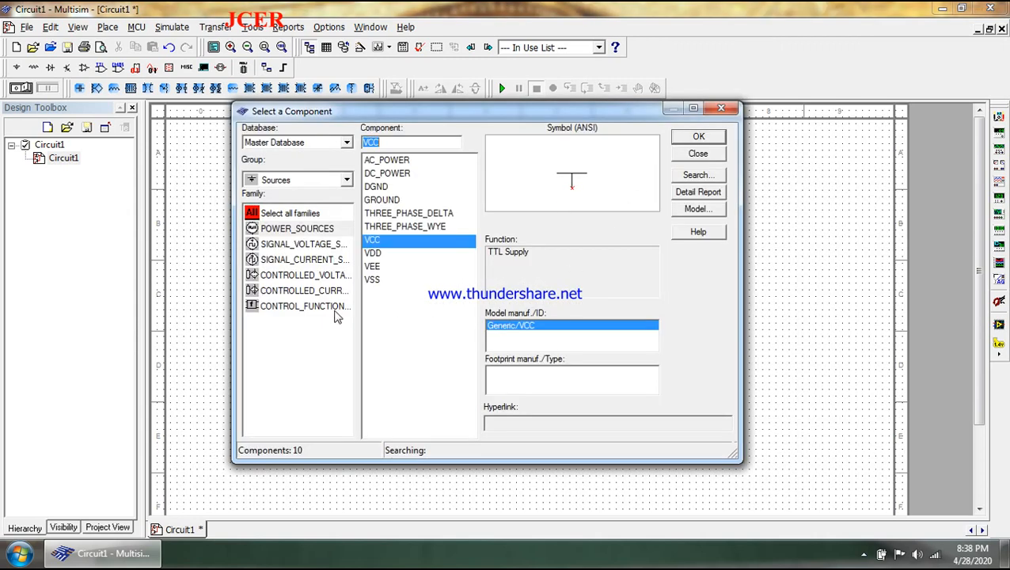
- Place a VEE supply from the POWER_SOURCES family above and to the right of VCC, and close the component browser
click(374, 268)
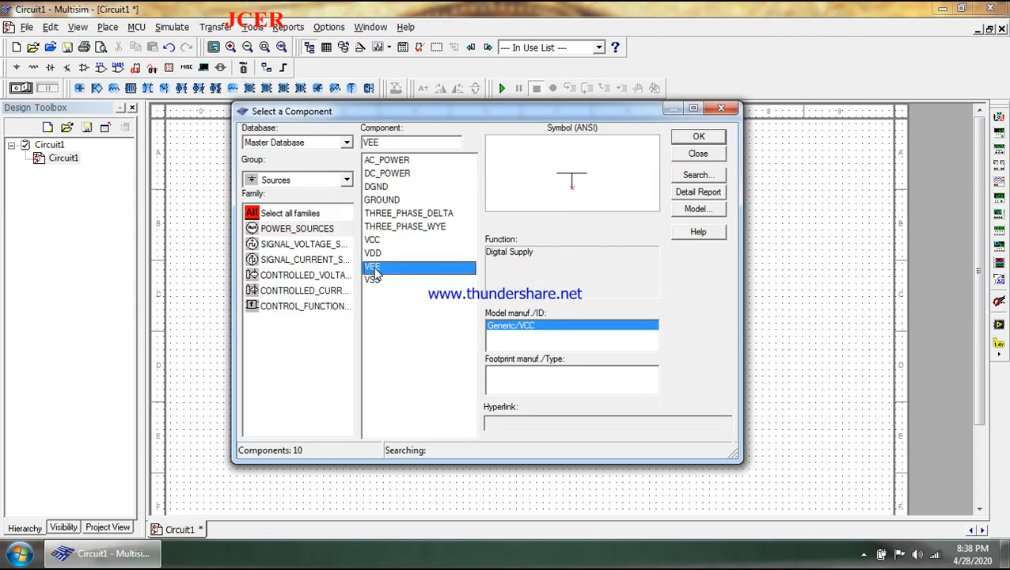
click(699, 137)
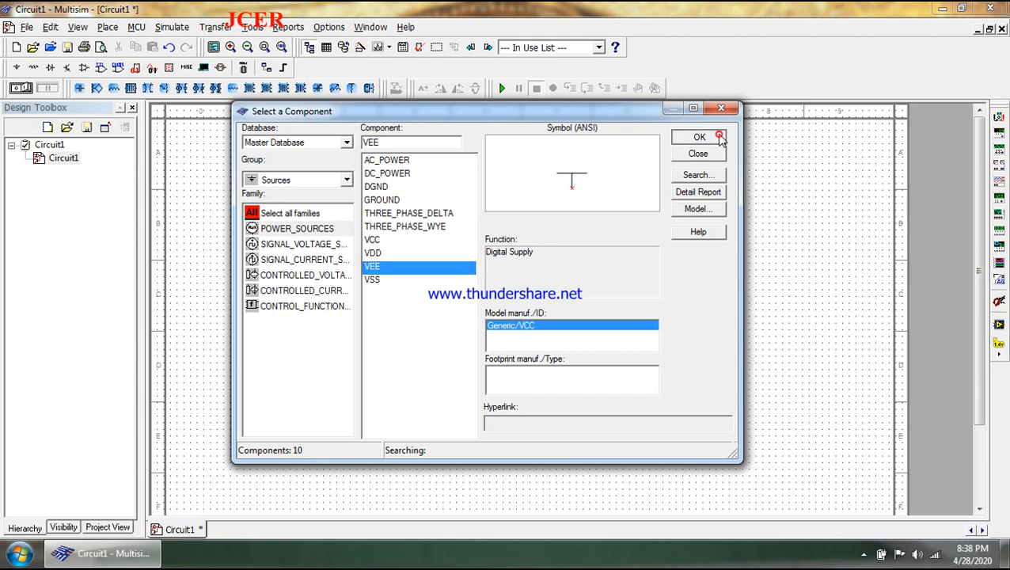
click(643, 176)
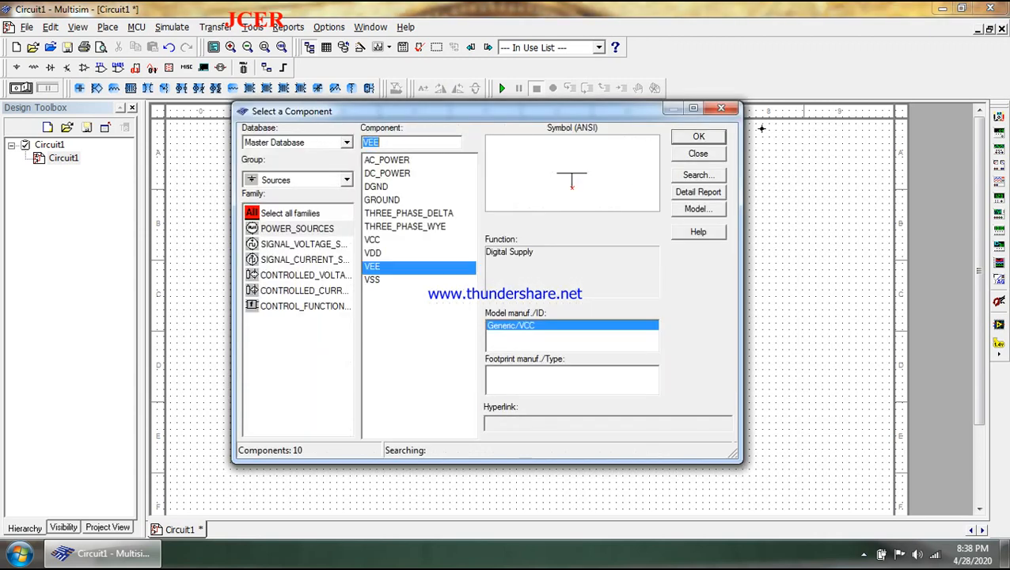
click(720, 111)
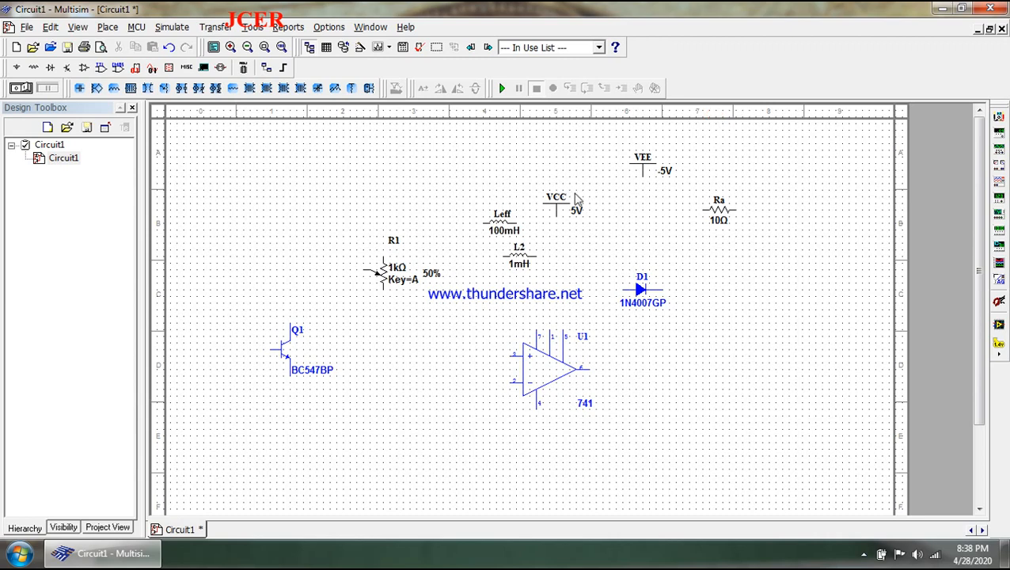
- Set the VCC supply's voltage to 12 V
double_click(556, 211)
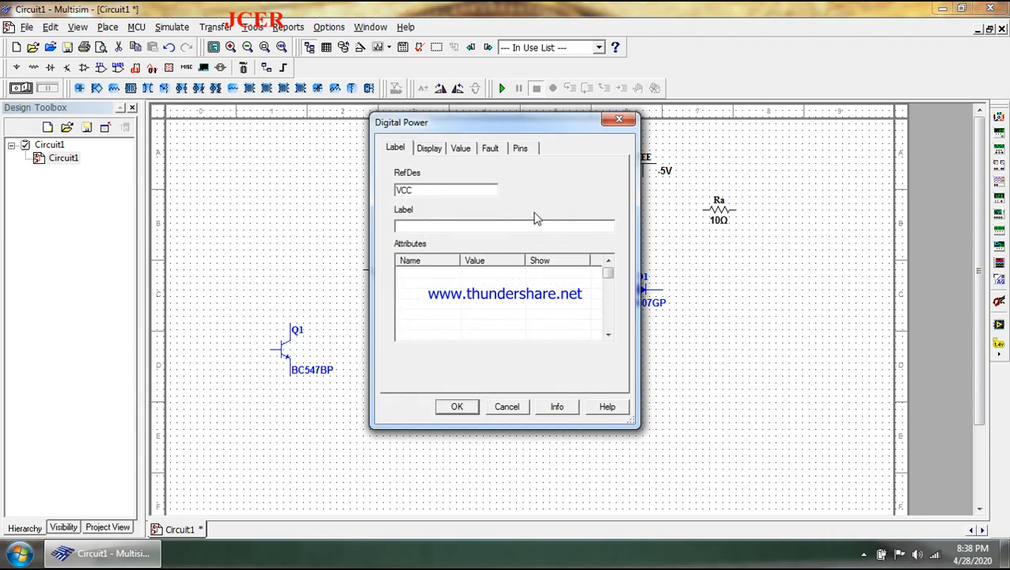
click(412, 188)
click(459, 148)
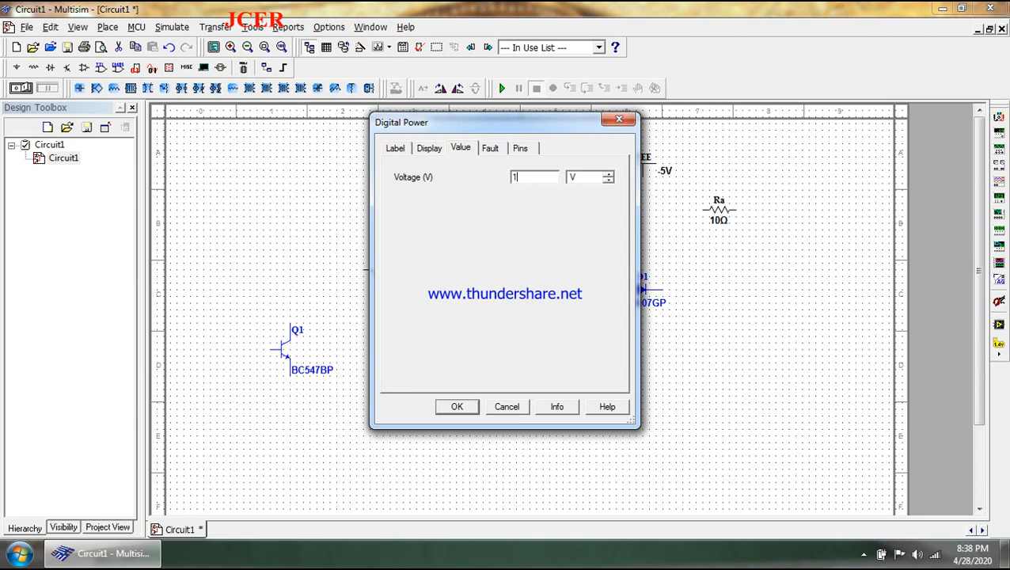
key(Return)
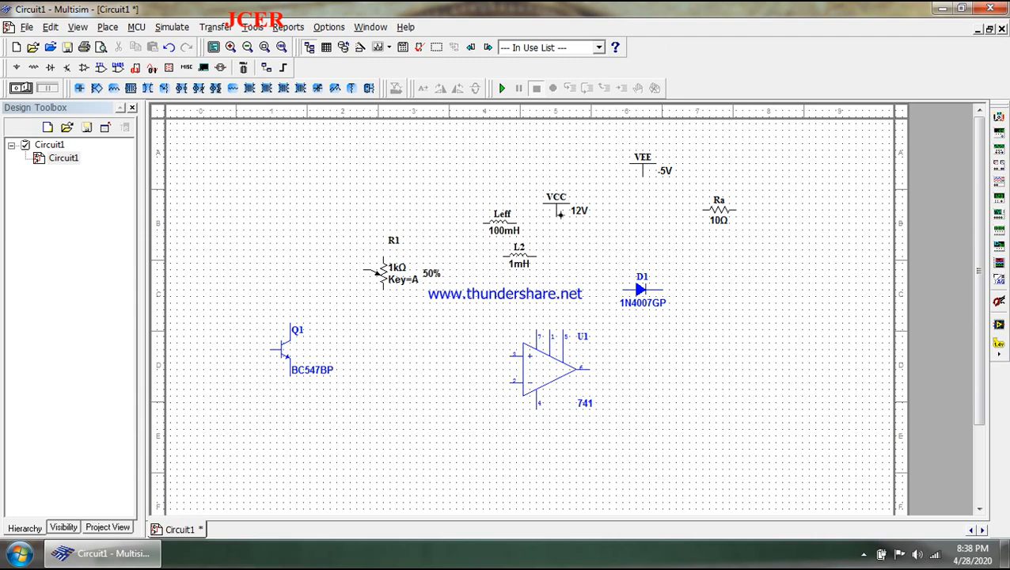
- Set the VEE supply's voltage to -12 V
double_click(653, 168)
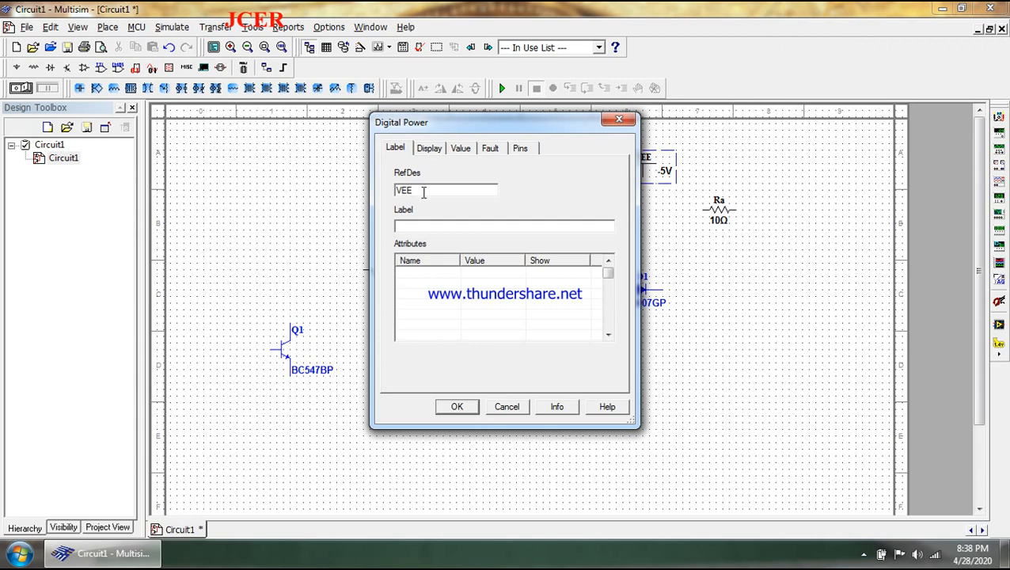
click(462, 148)
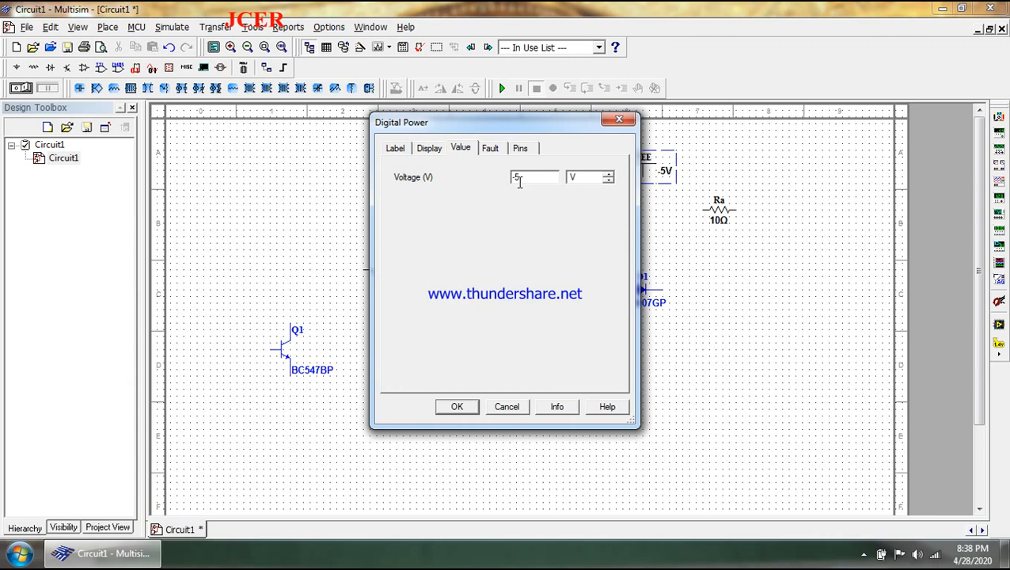
text(-12)
key(Return)
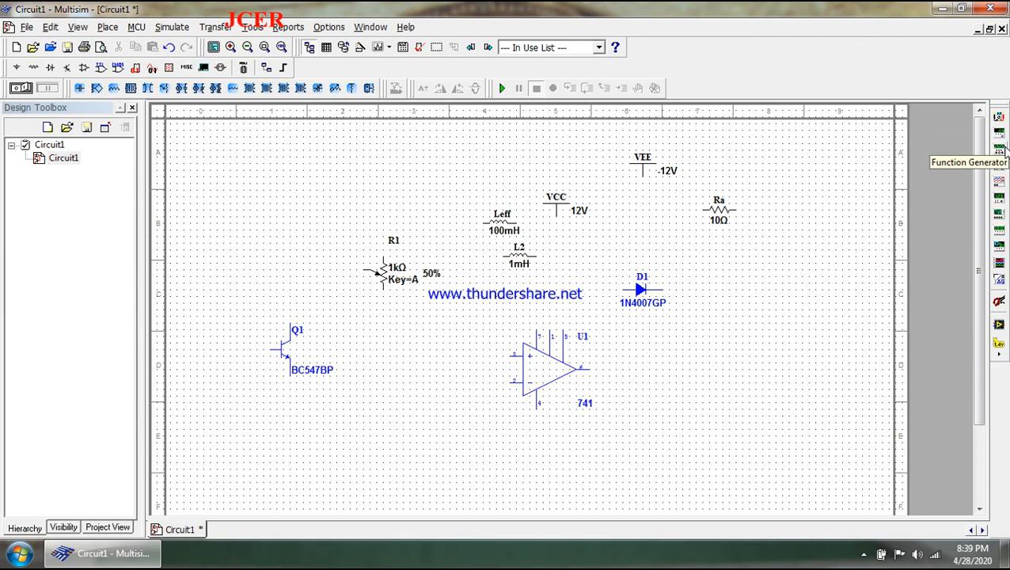
- Place a function generator above transistor Q1, up and to the left of the potentiometer, and open its settings
click(1001, 145)
click(274, 217)
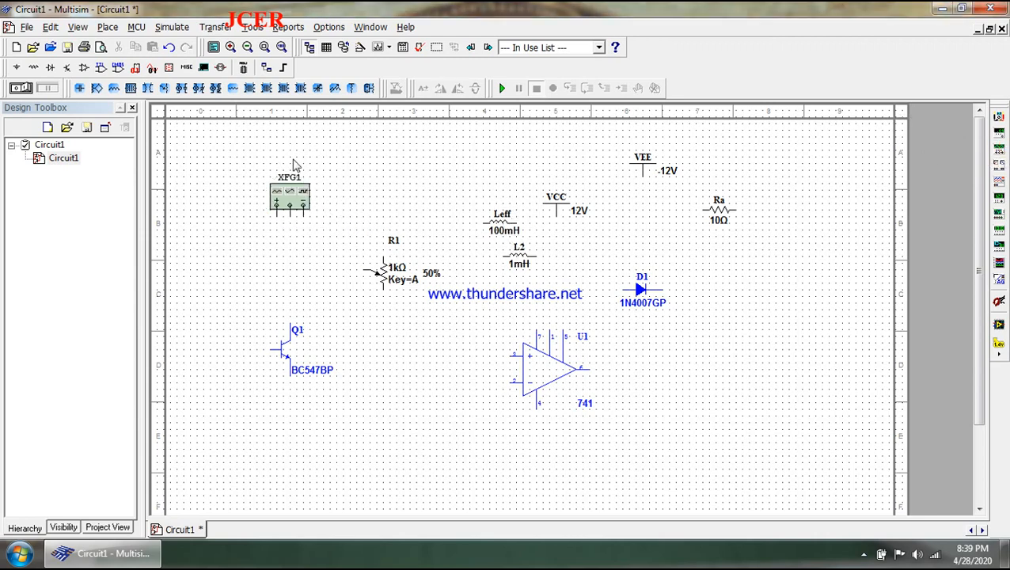
double_click(293, 205)
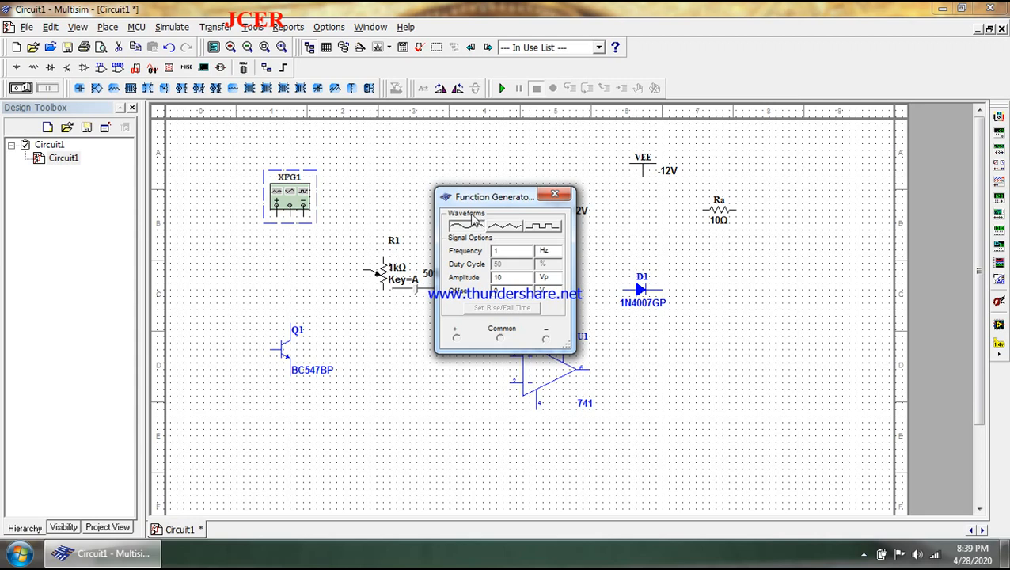
- Try the triangle and square waveforms on the function generator and return to the sine wave
click(504, 229)
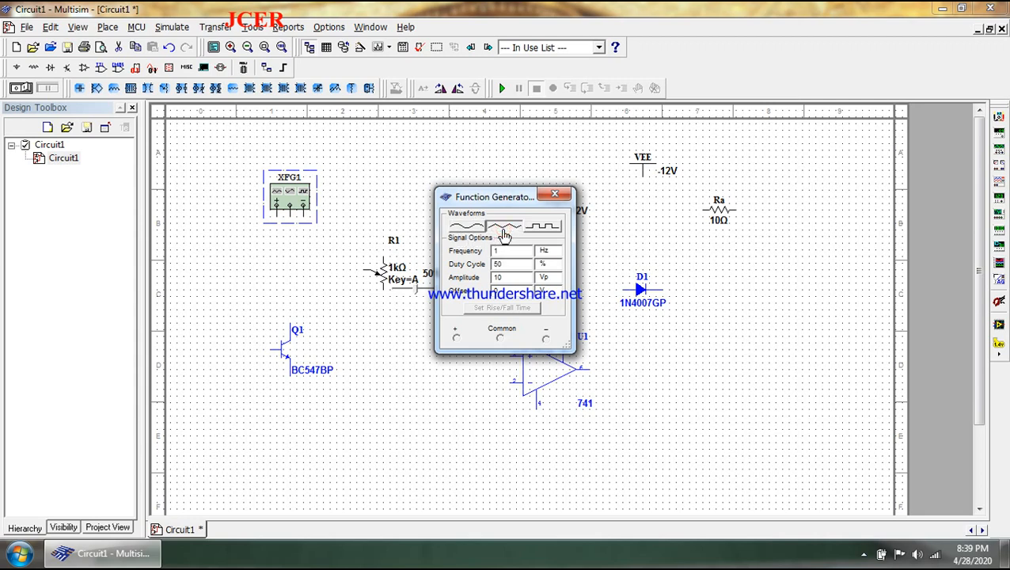
click(549, 229)
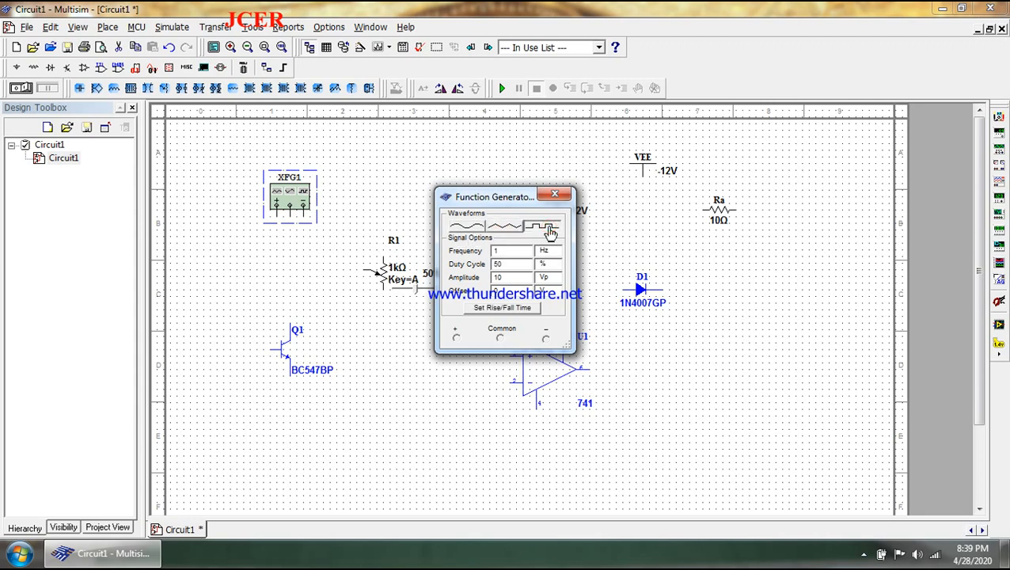
click(466, 227)
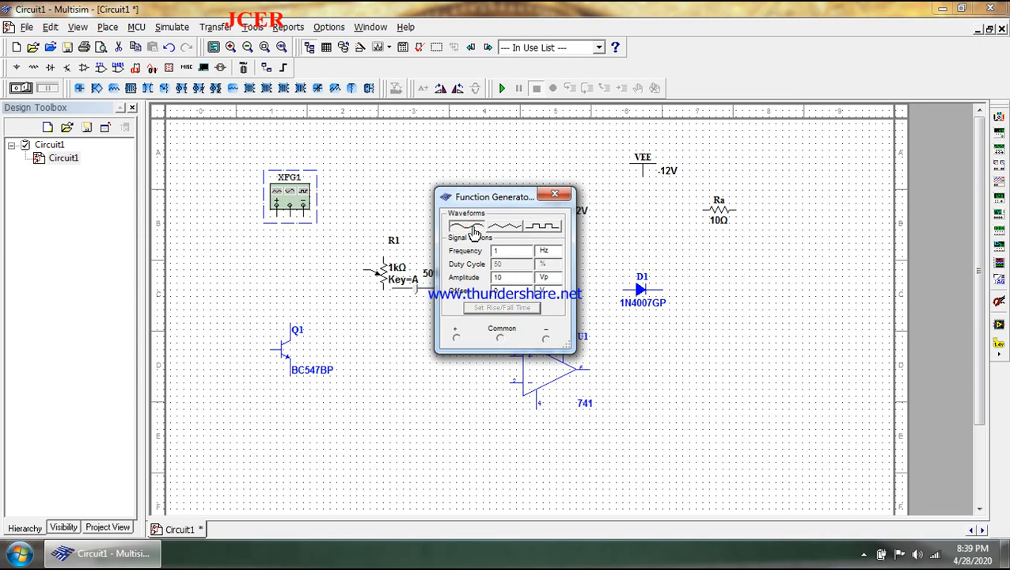
- Set the function generator's frequency to 100 kHz and its amplitude to 2 Vp
click(513, 252)
text(00)
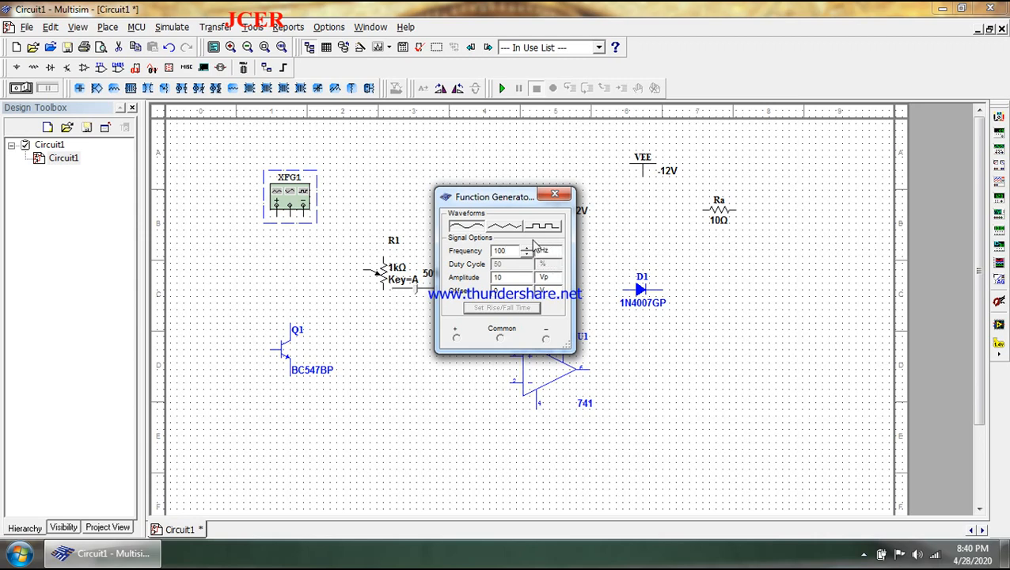
click(553, 253)
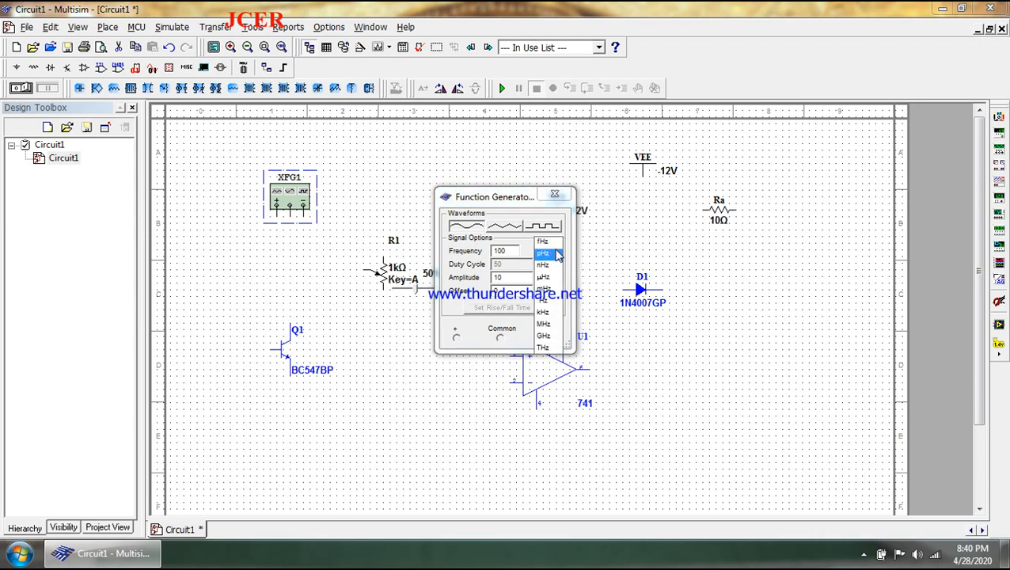
click(556, 314)
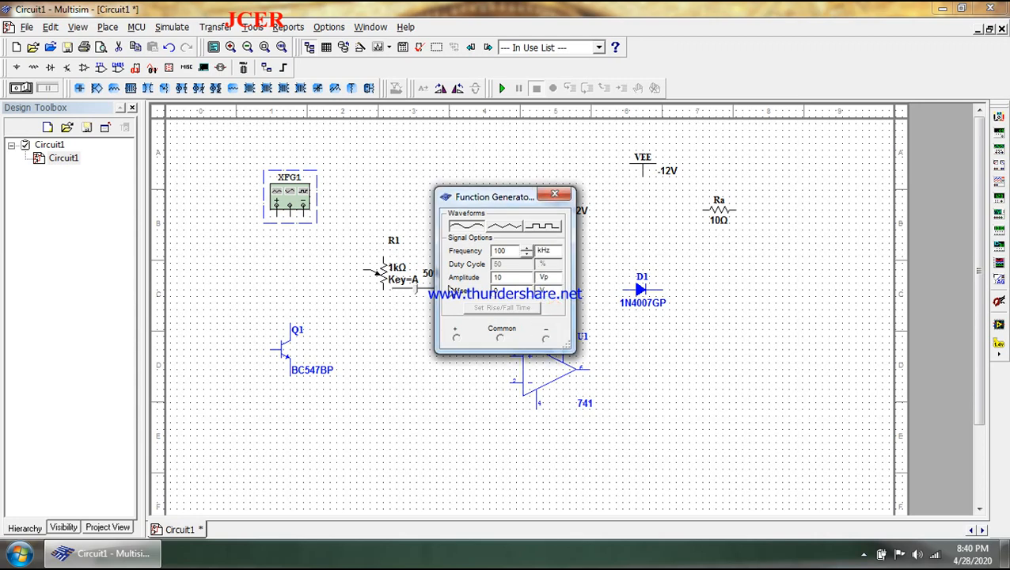
click(548, 278)
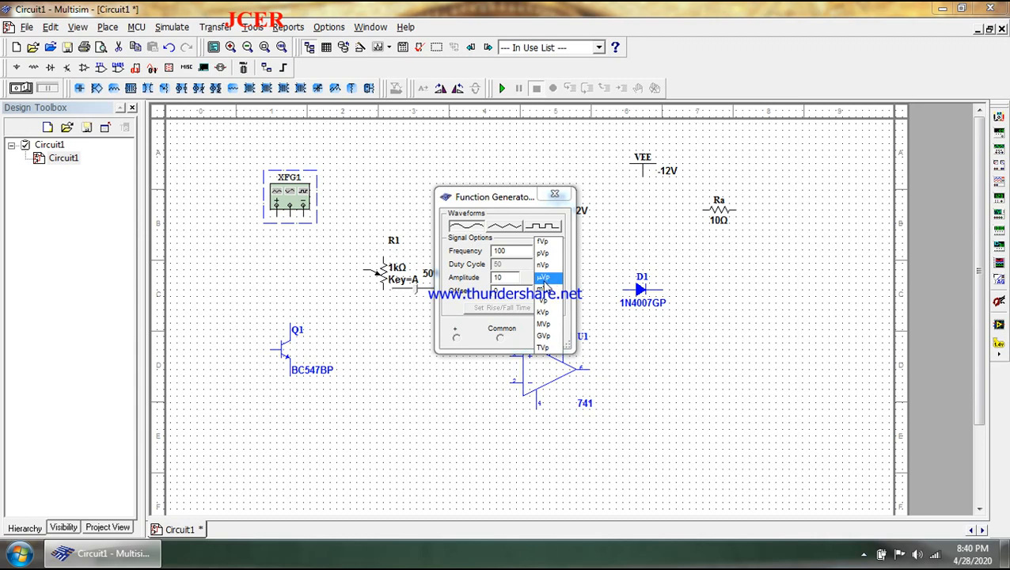
click(556, 304)
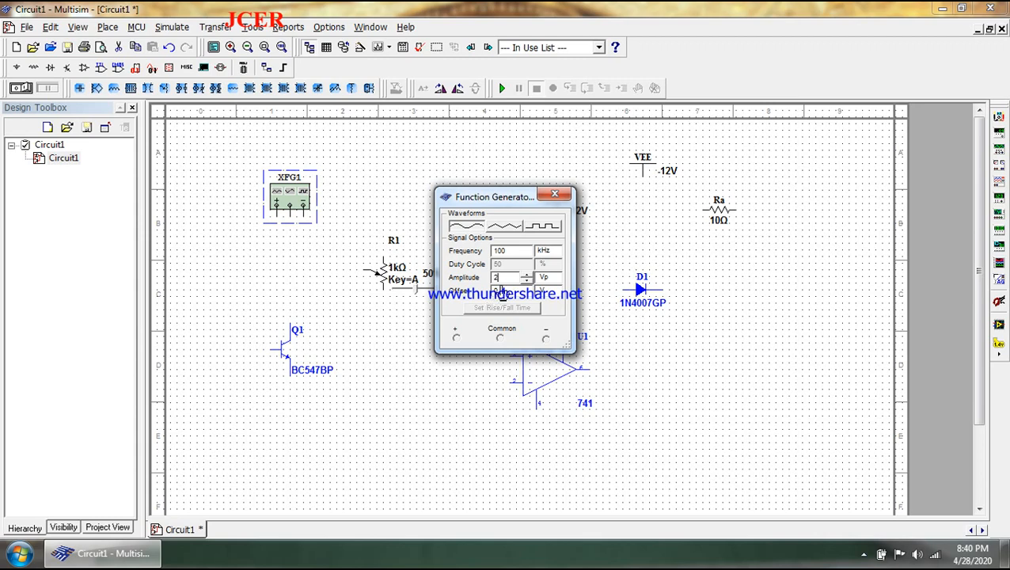
click(502, 295)
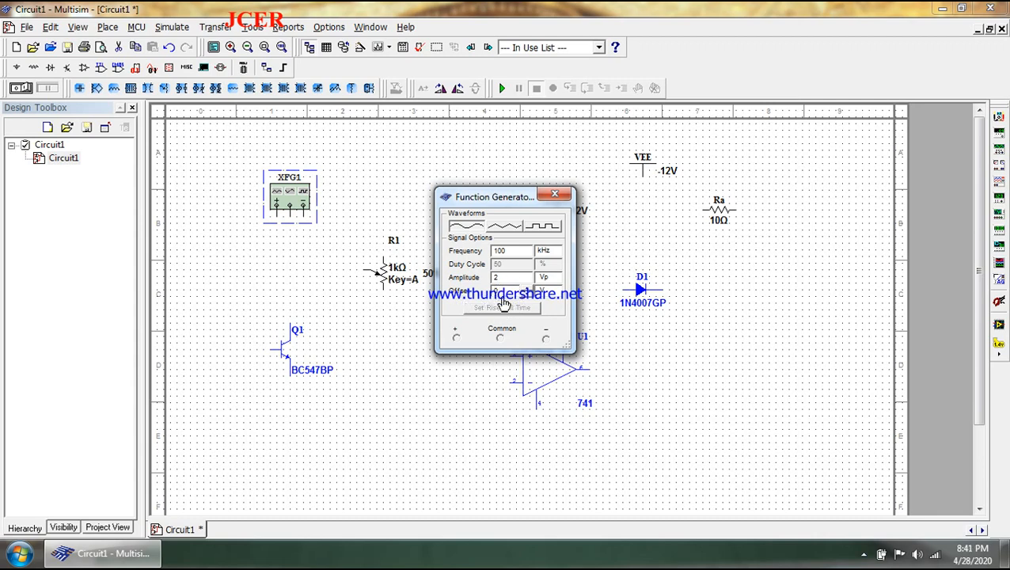
- Try the triangle waveform, switch the function generator to a square wave, and close its settings
click(509, 230)
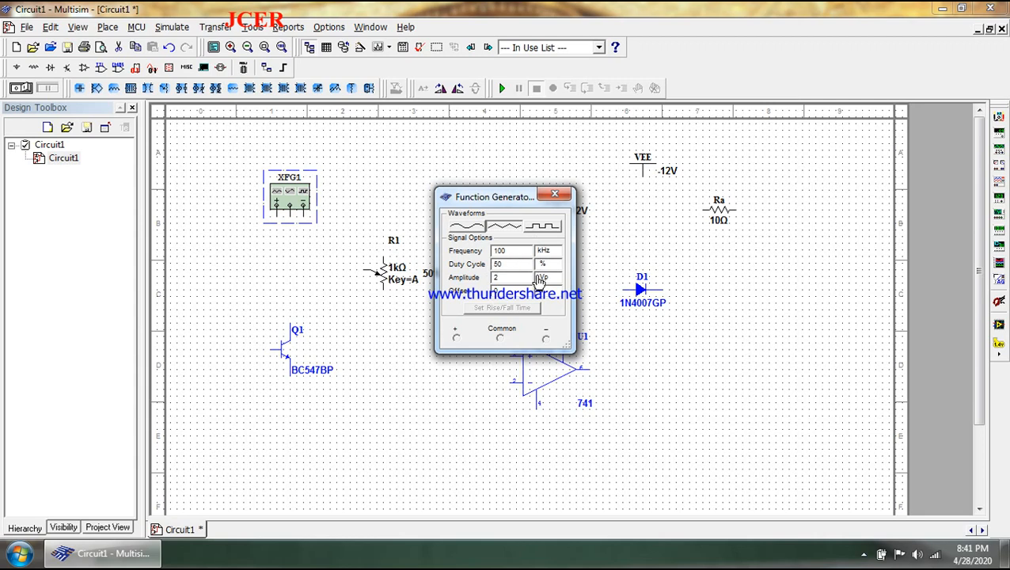
click(554, 230)
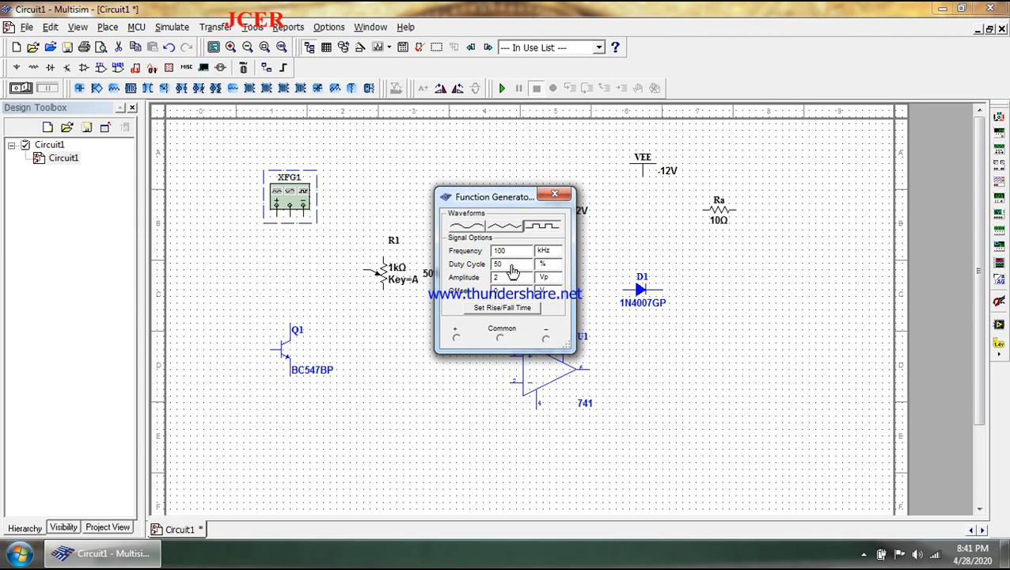
click(555, 194)
click(473, 201)
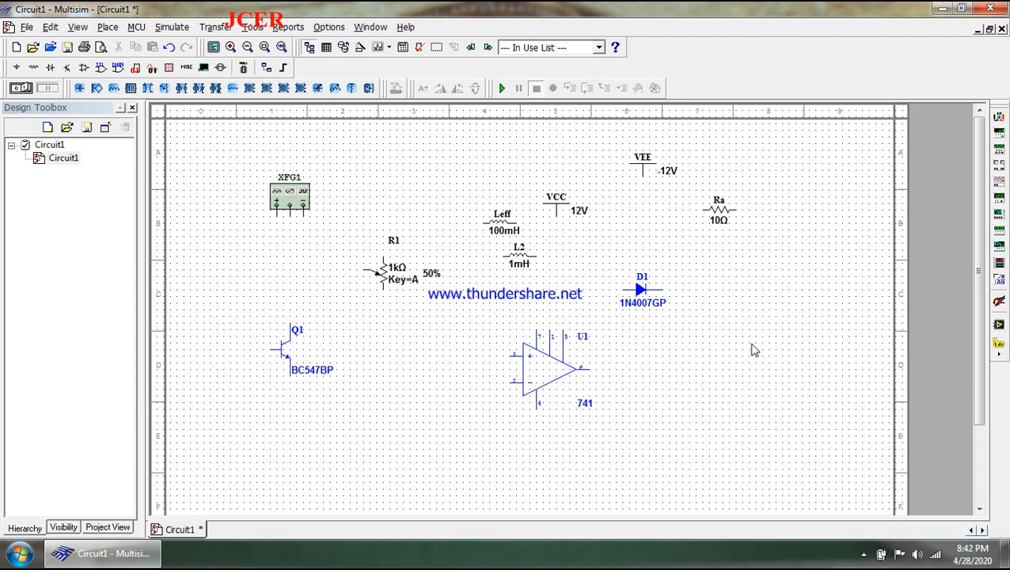
- Place a two-channel oscilloscope below resistor Ra, to the right of diode D1
click(1001, 184)
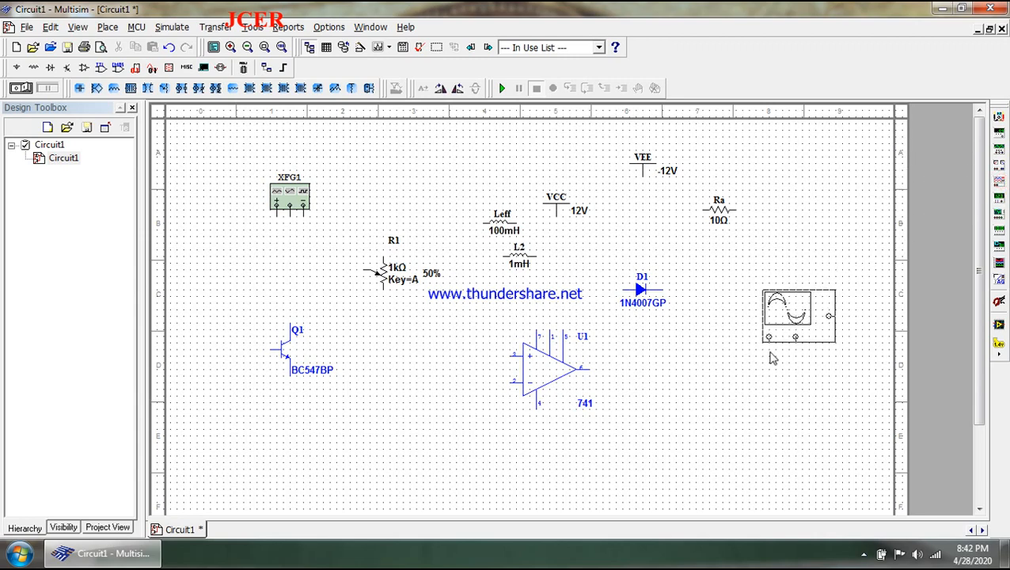
click(748, 316)
click(745, 313)
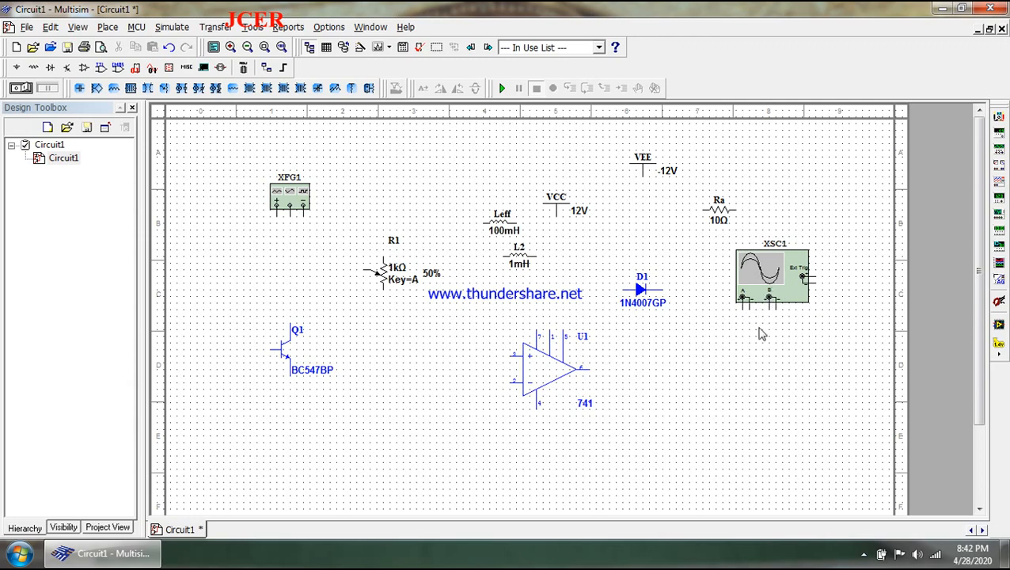
- Open the oscilloscope and examine its timebase scale and Channel A's AC, 0 and DC coupling modes, leaving DC selected
double_click(776, 279)
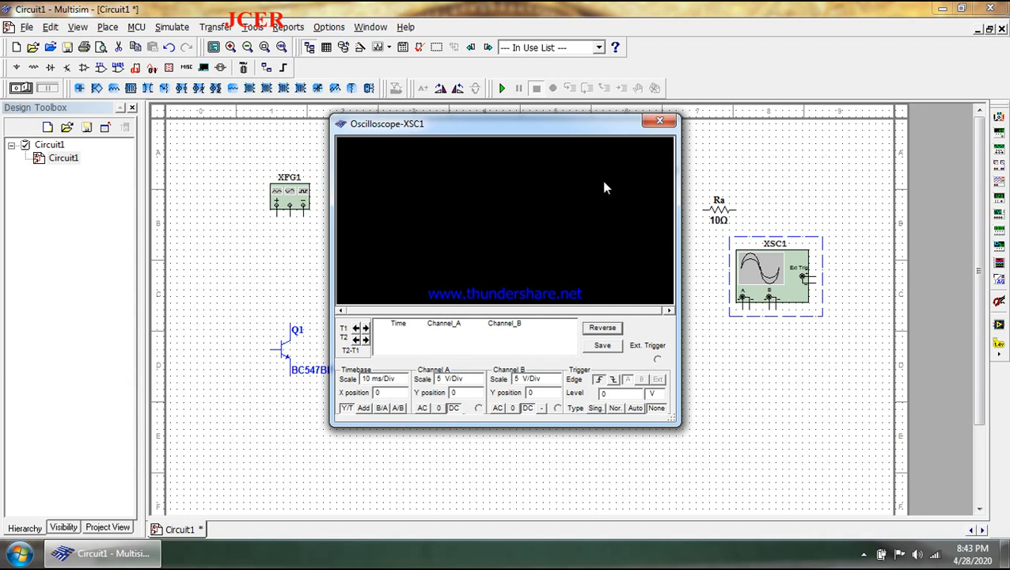
click(386, 388)
click(404, 377)
click(404, 382)
click(404, 383)
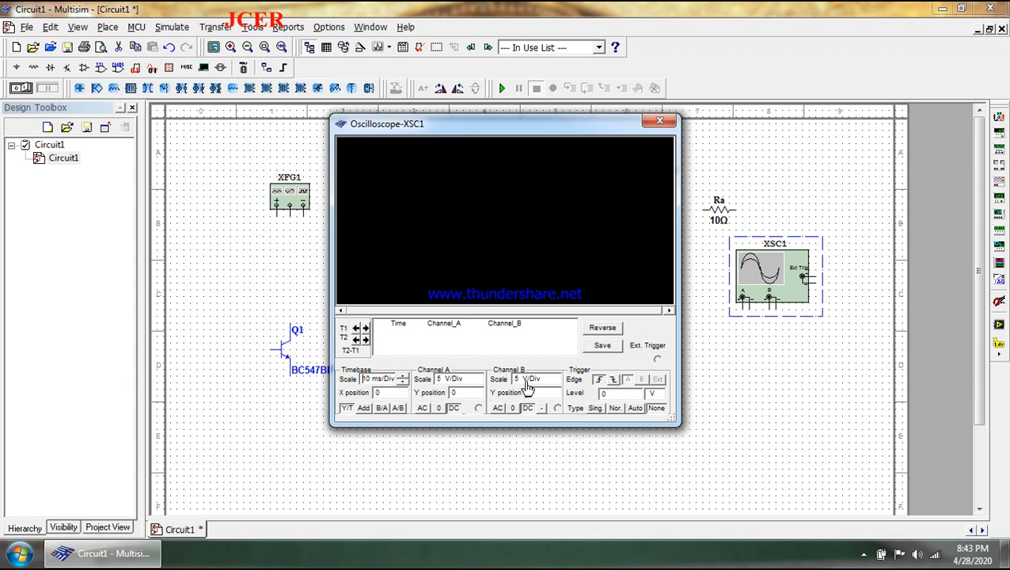
click(423, 411)
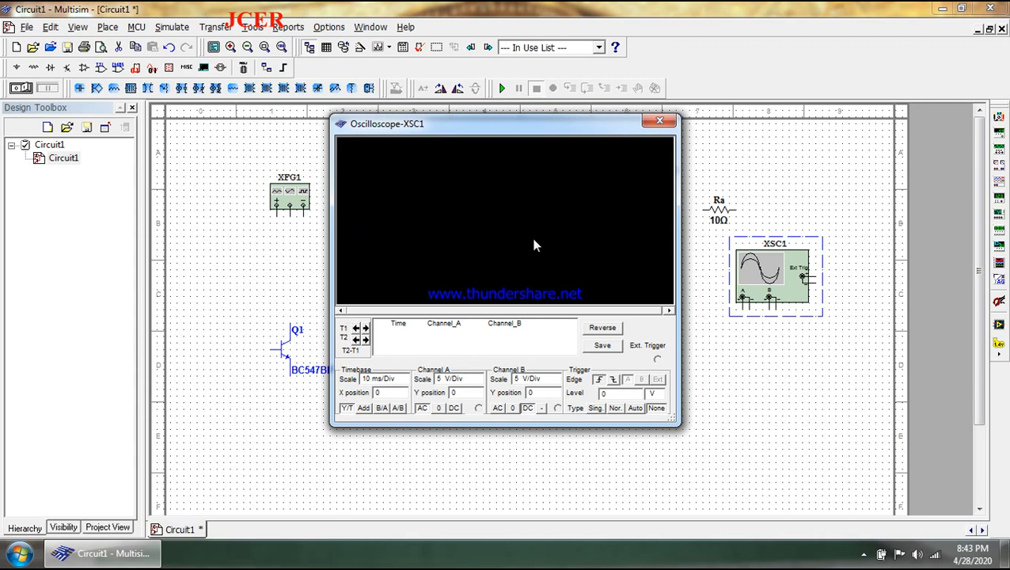
click(437, 409)
click(453, 408)
click(422, 408)
click(455, 408)
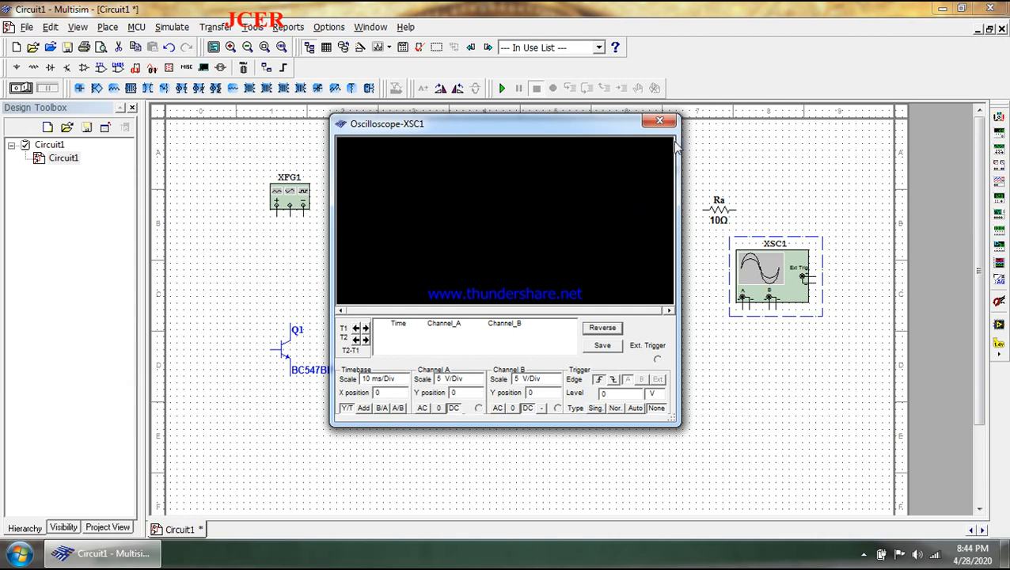
- Close the oscilloscope window, clear the selection, and minimise Multisim to return to the desktop
click(659, 120)
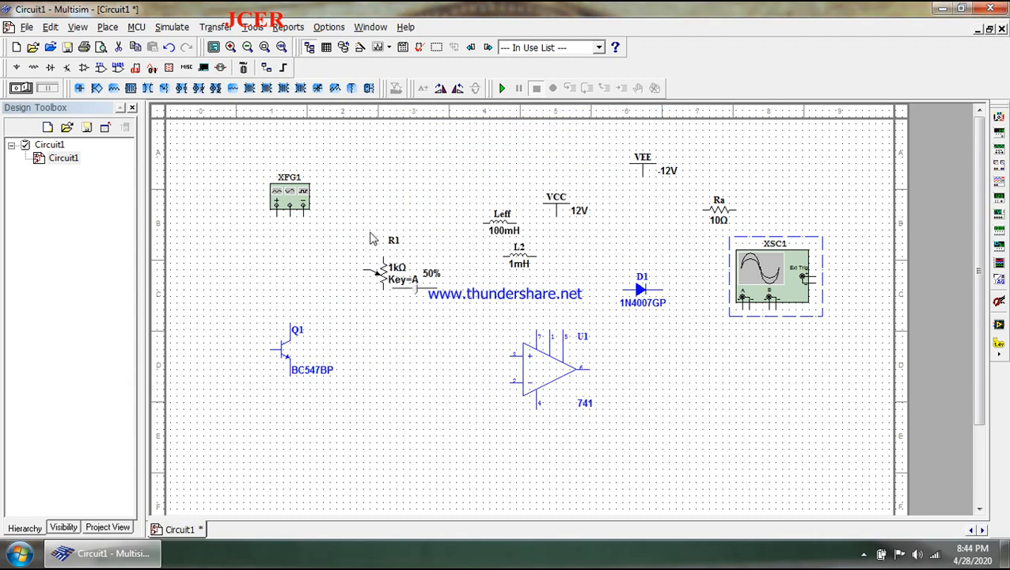
click(402, 185)
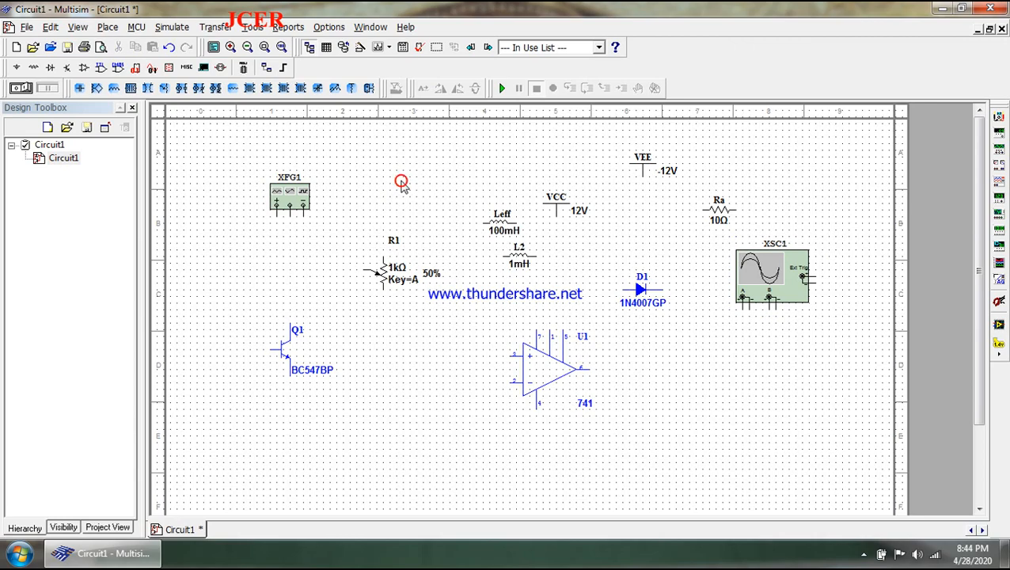
click(939, 8)
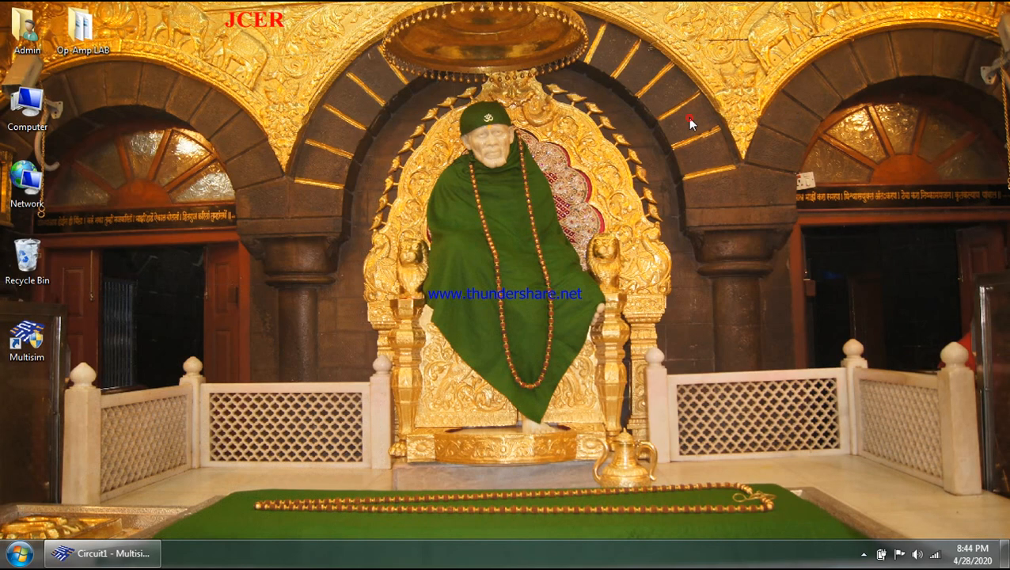